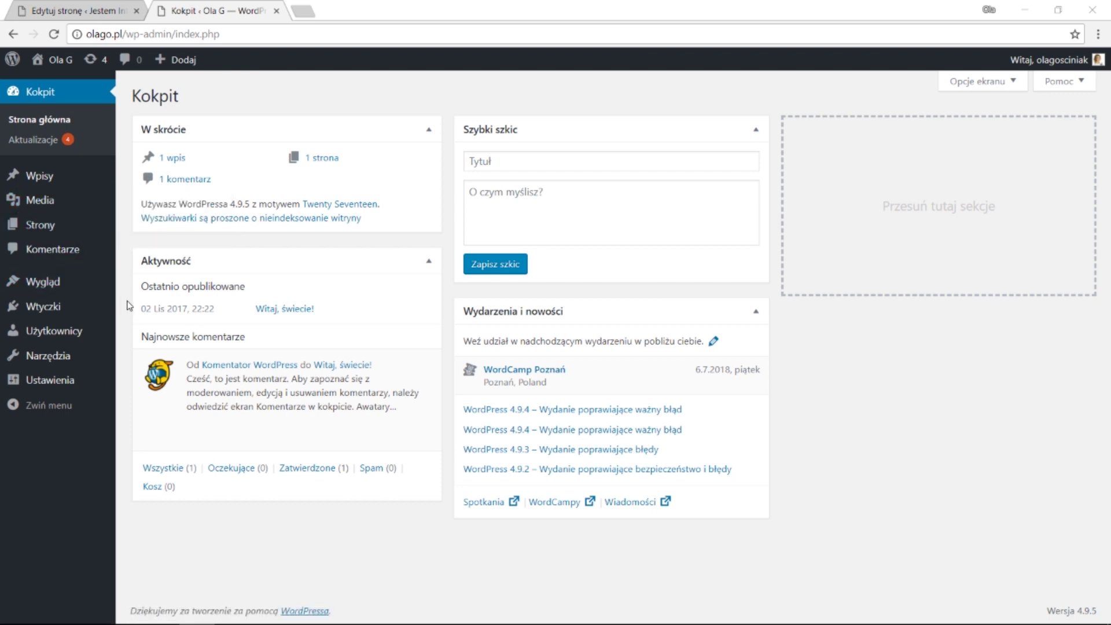
- Review the header and footer options in the Linki page's settings, choosing Disable for the header
click(87, 13)
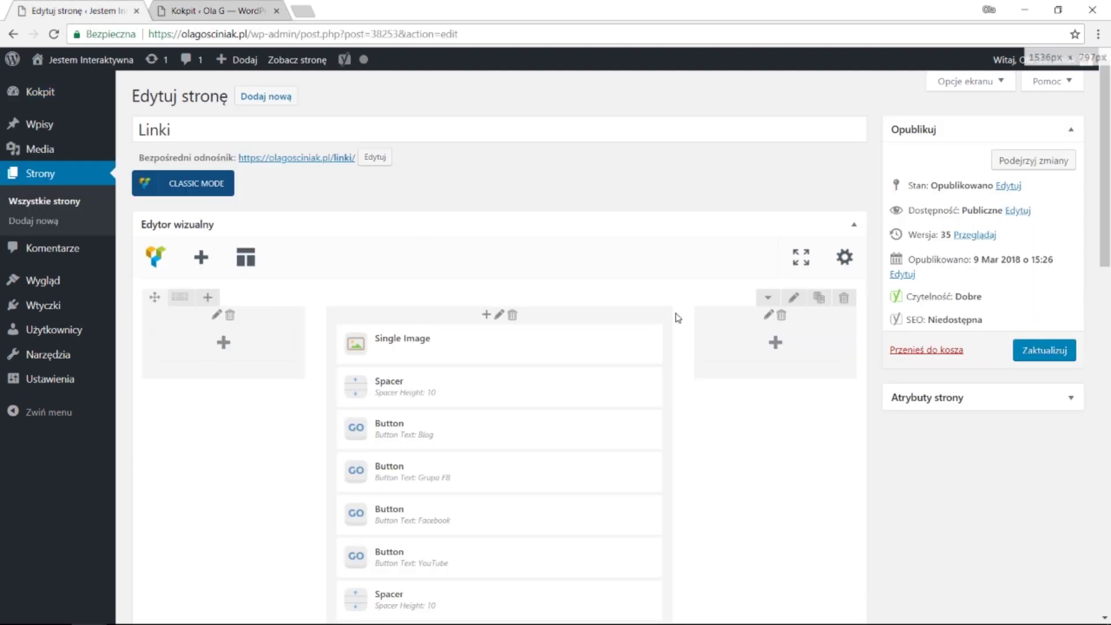
drag(1106, 236, 1110, 527)
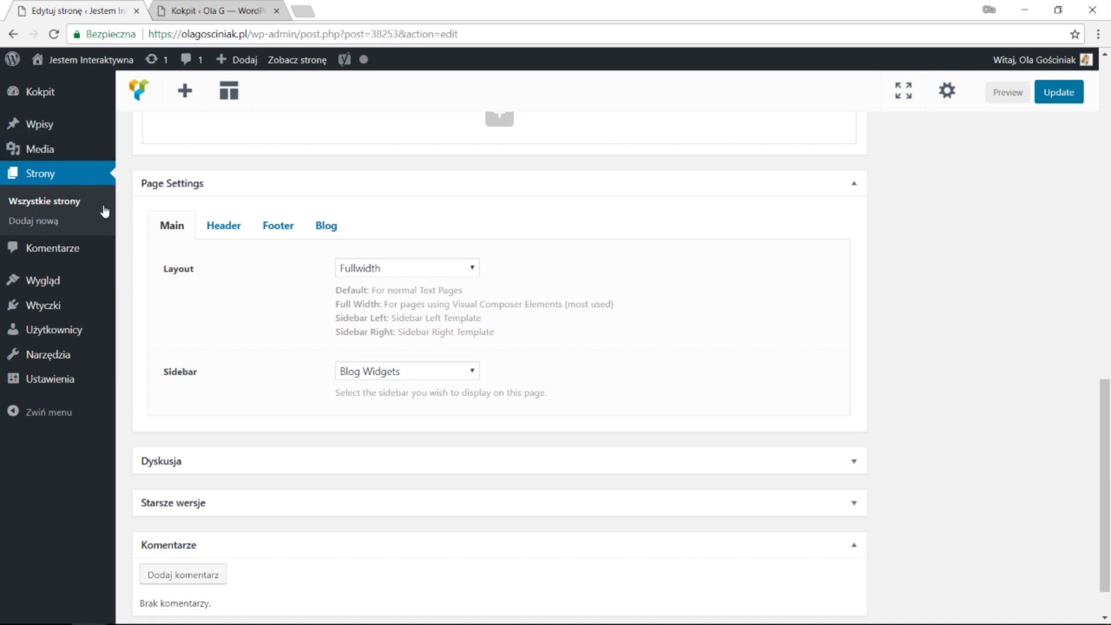
click(224, 226)
click(382, 268)
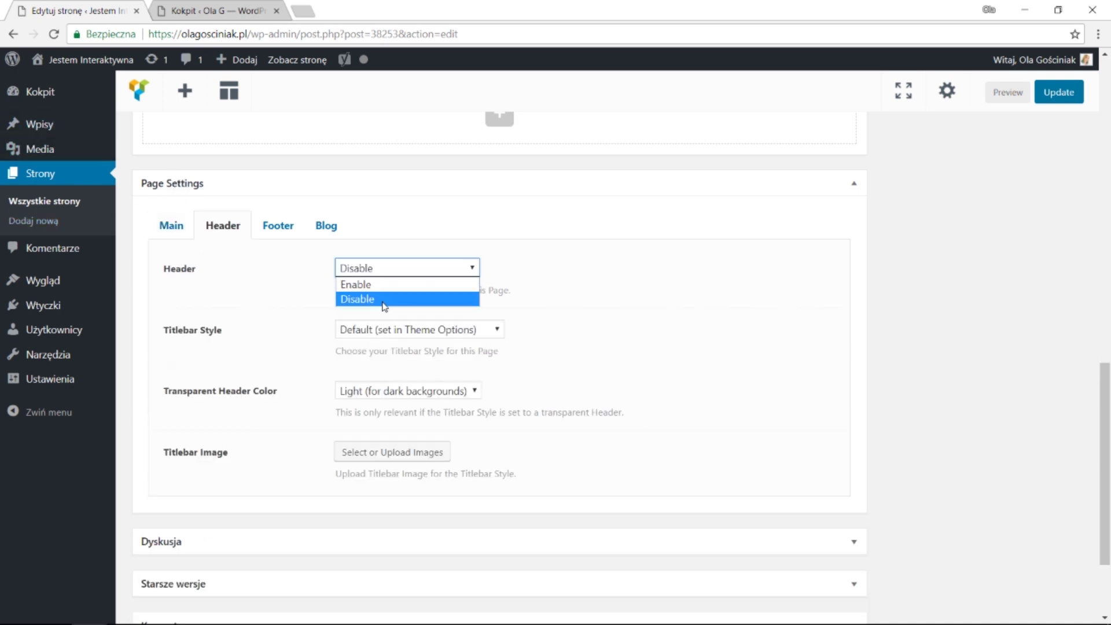
click(385, 299)
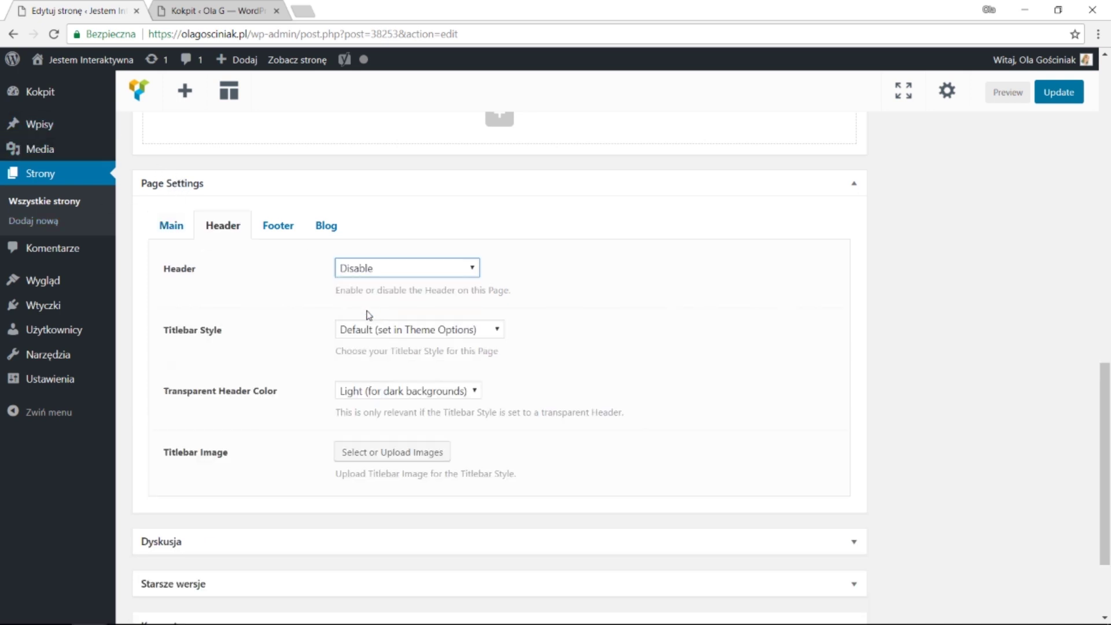
click(277, 225)
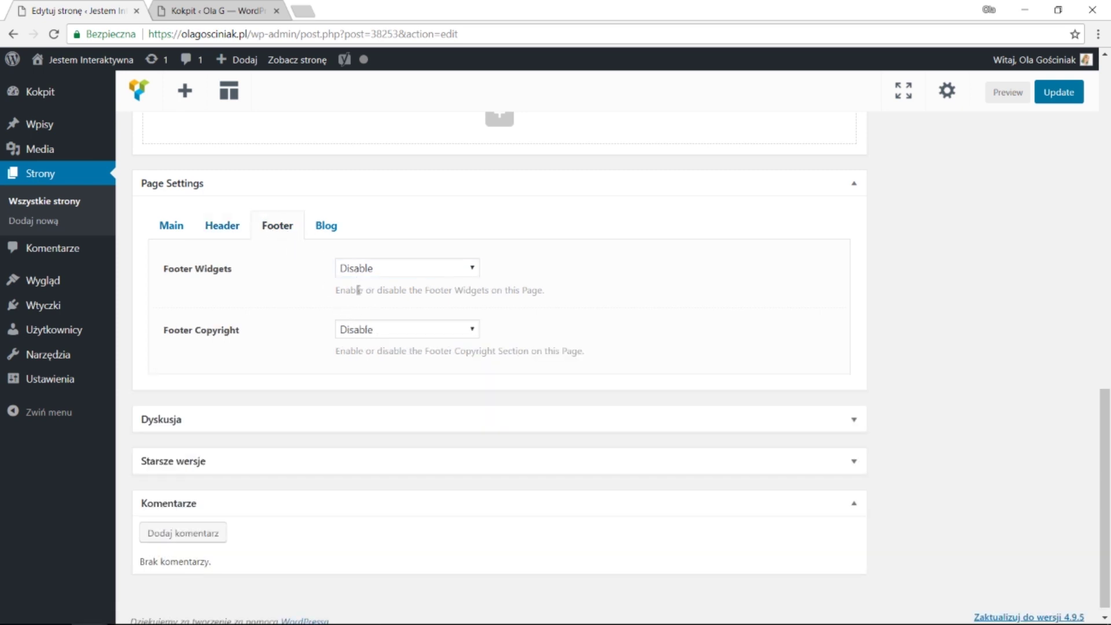
- View the published Linki page from its permalink and the description of the YouTube Channel plugin
scroll(533, 439, up, 10)
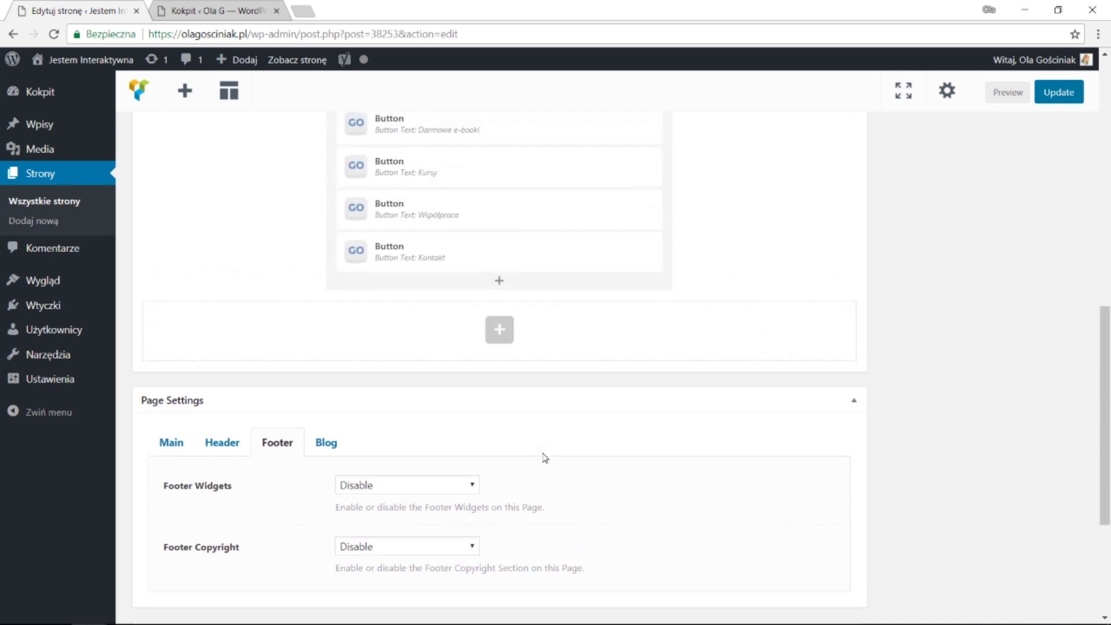
scroll(603, 480, up, 5)
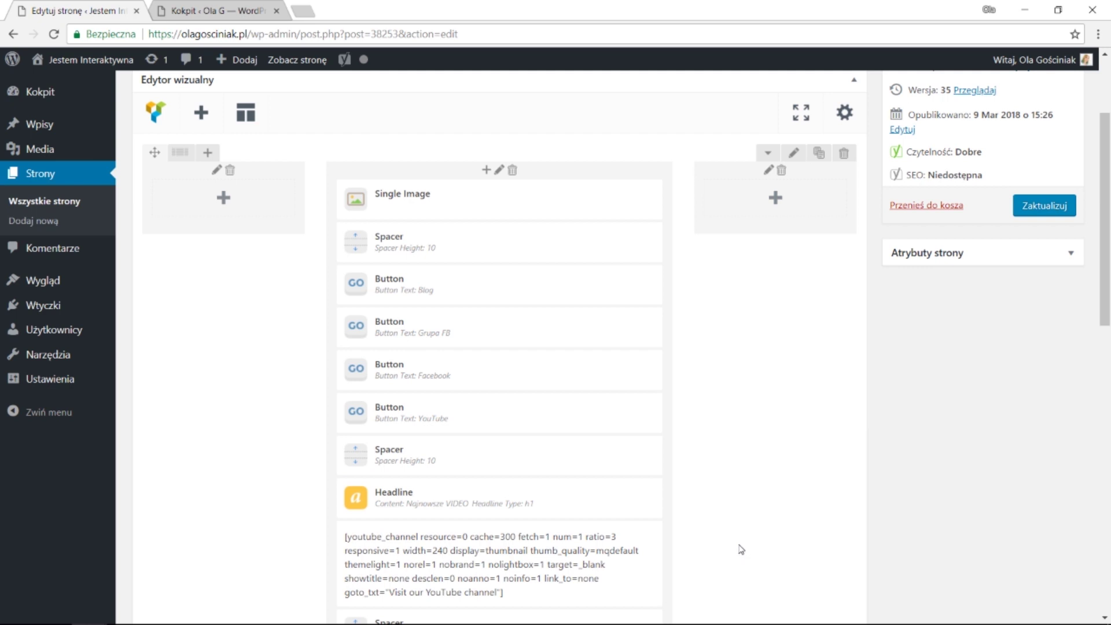
scroll(715, 515, up, 1)
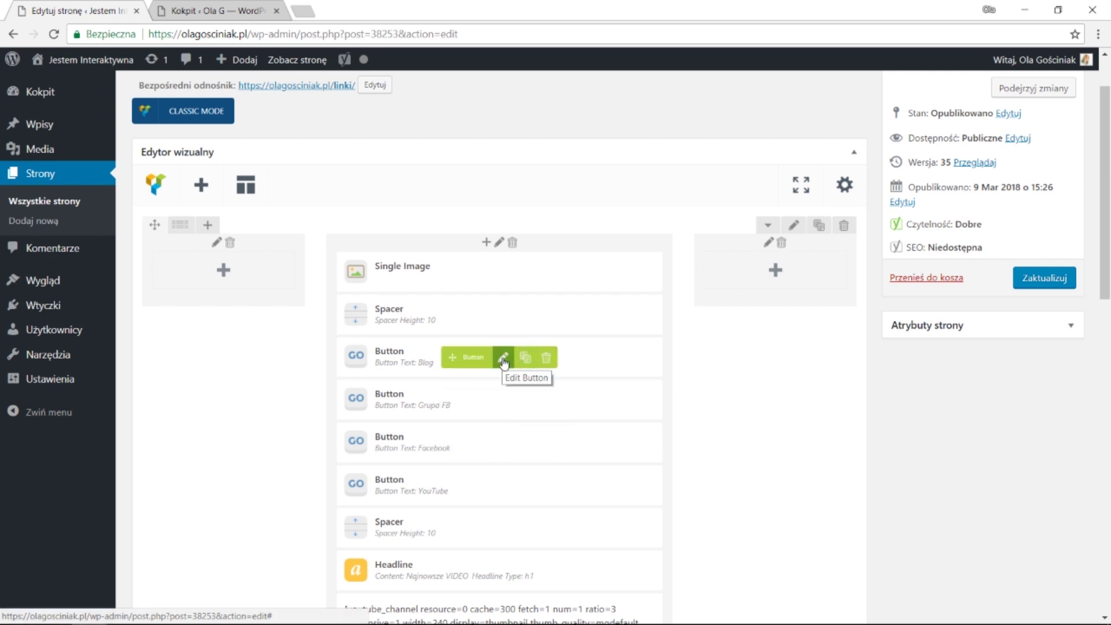
scroll(504, 361, up, 1)
middle_click(300, 158)
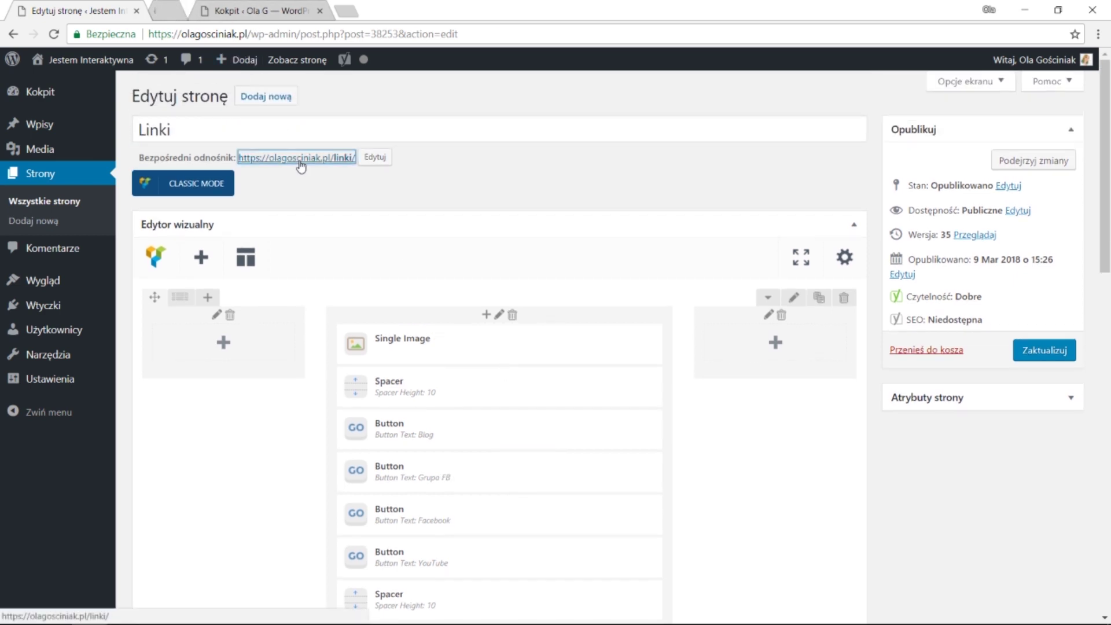
key(ctrl+Tab)
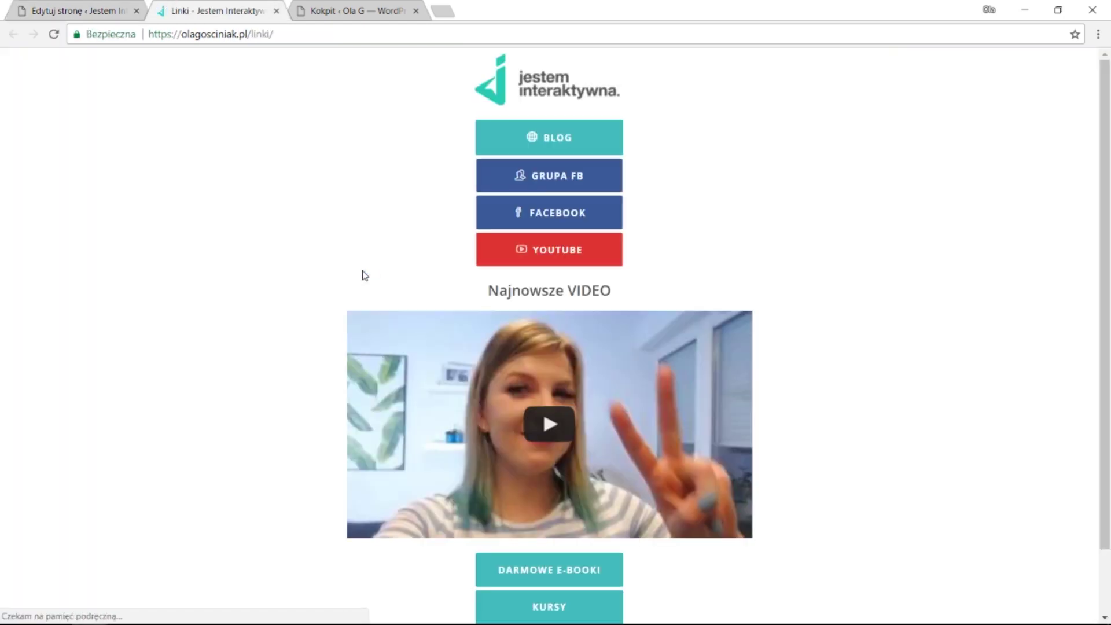
scroll(362, 275, down, 2)
scroll(360, 286, up, 2)
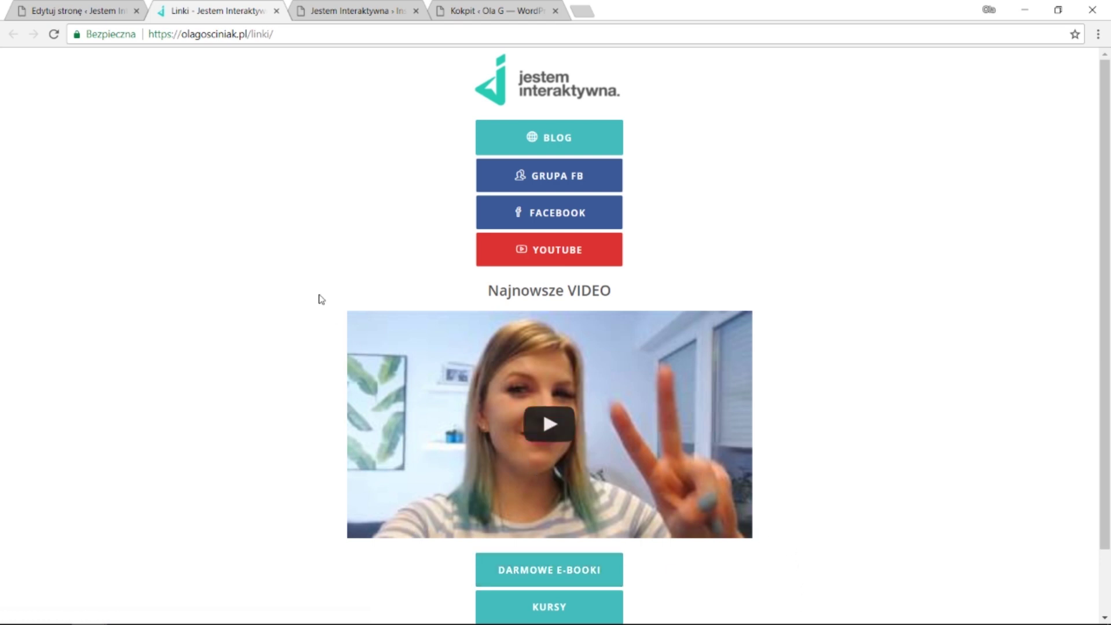
click(328, 13)
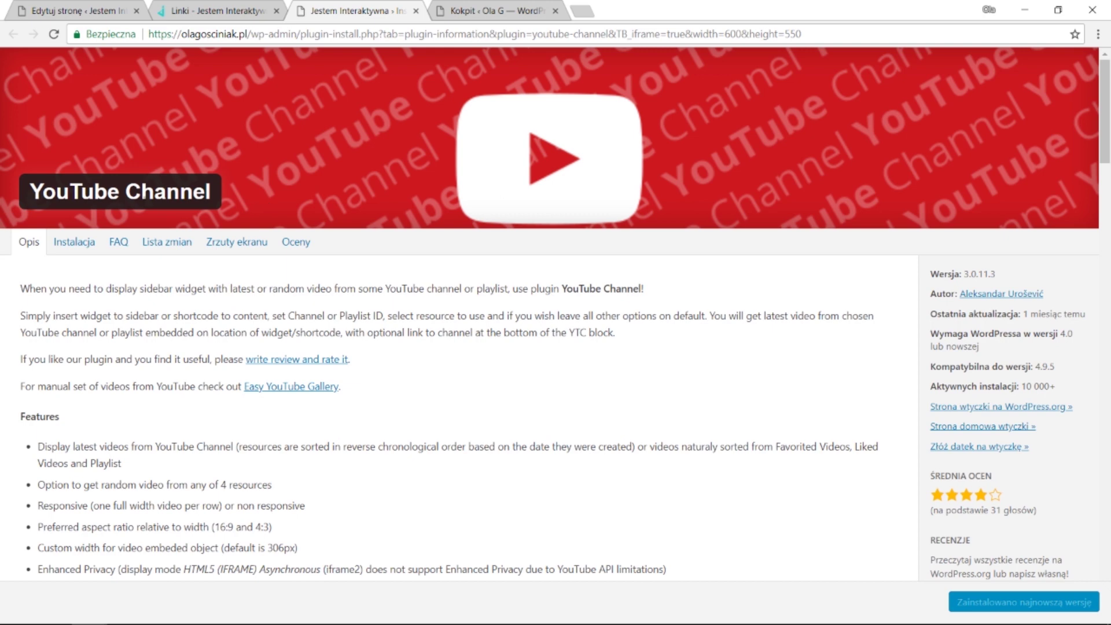
click(211, 10)
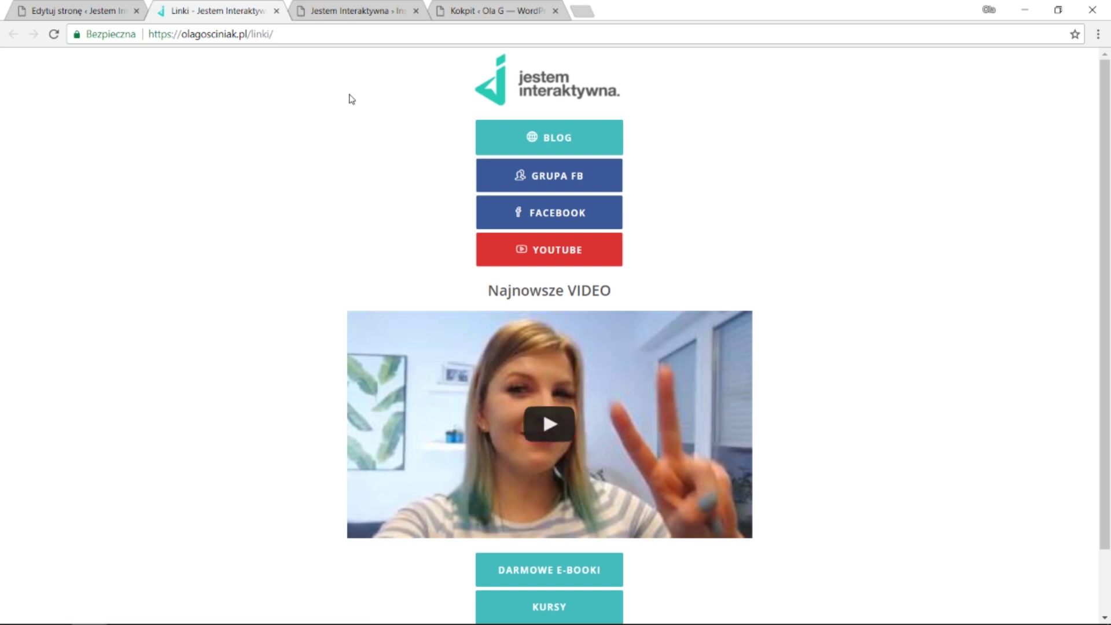
- Add a Button element at the end of the Linki page's middle column in the visual editor
key(ctrl+Page_Up)
scroll(562, 330, up, 5)
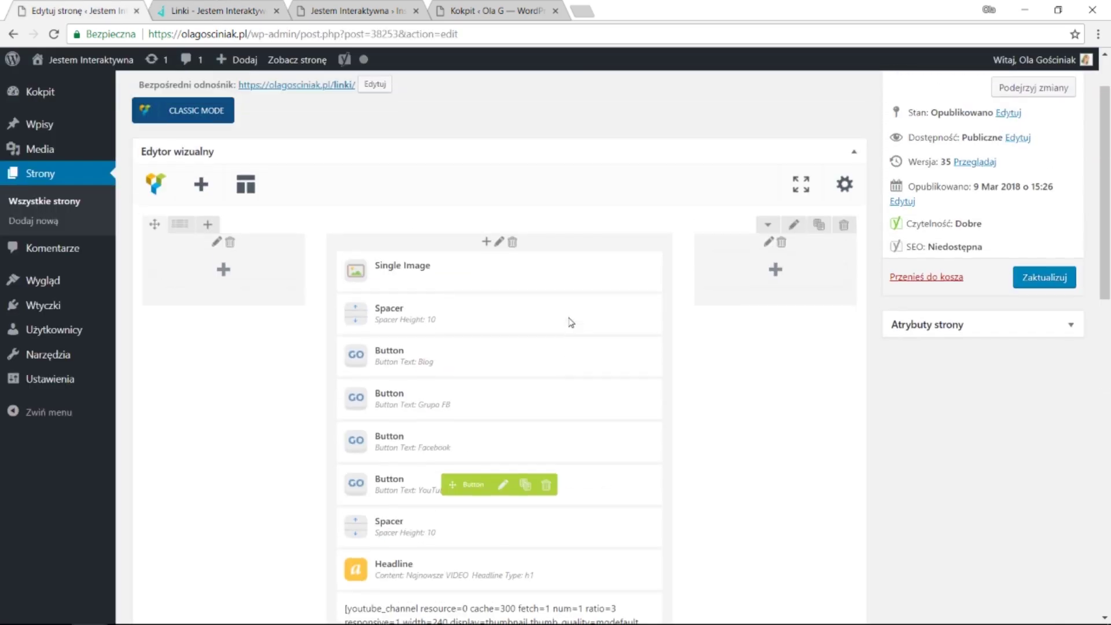
scroll(561, 334, down, 6)
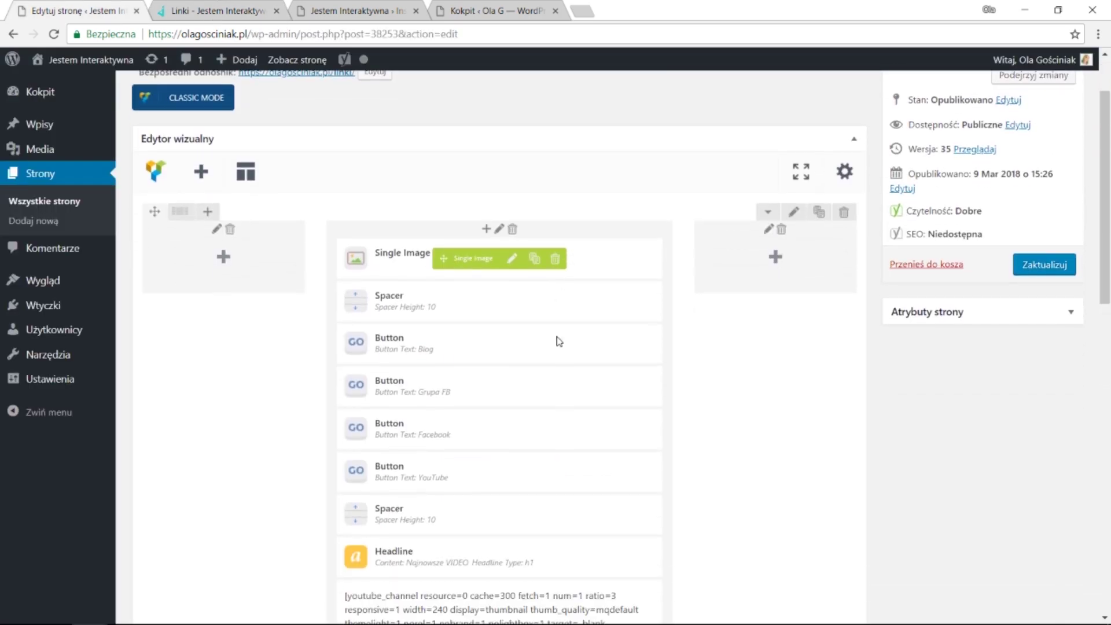
scroll(558, 345, down, 4)
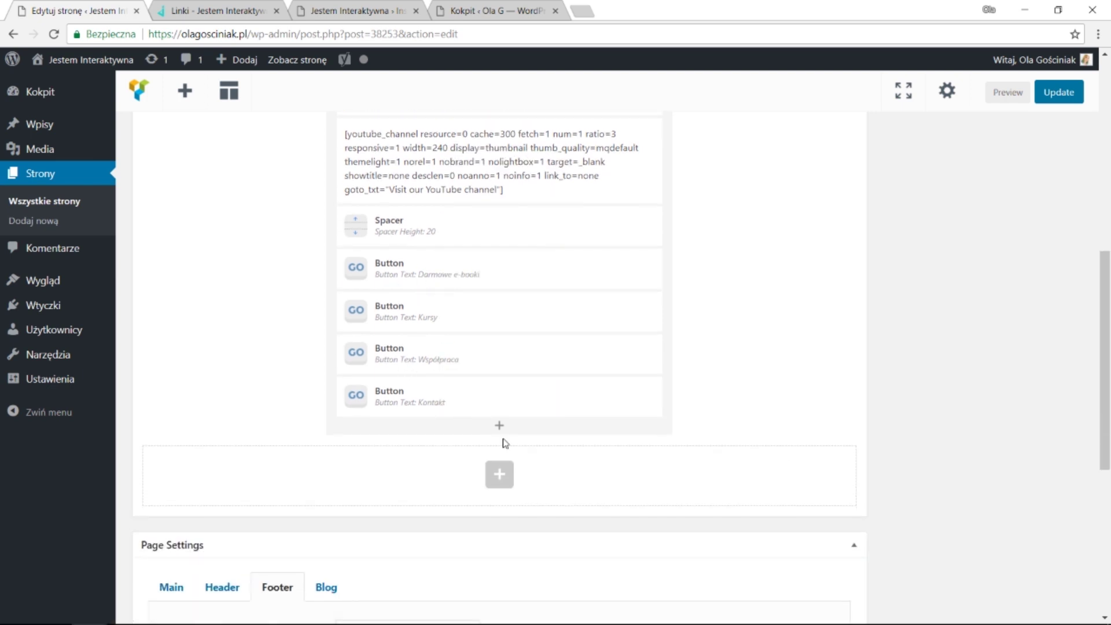
click(500, 427)
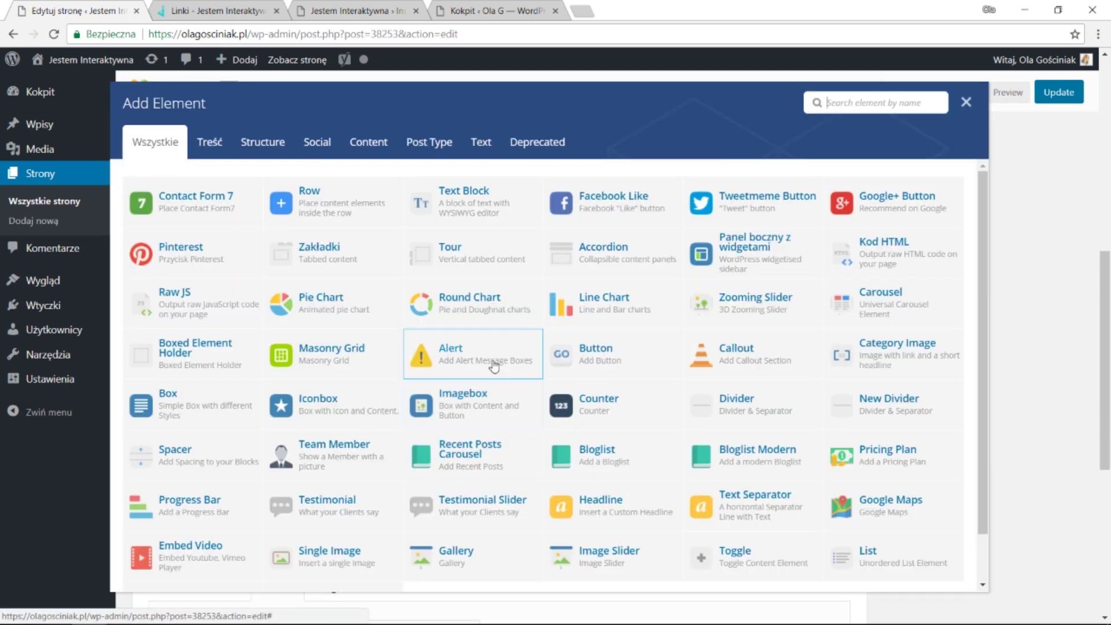
click(594, 365)
click(350, 322)
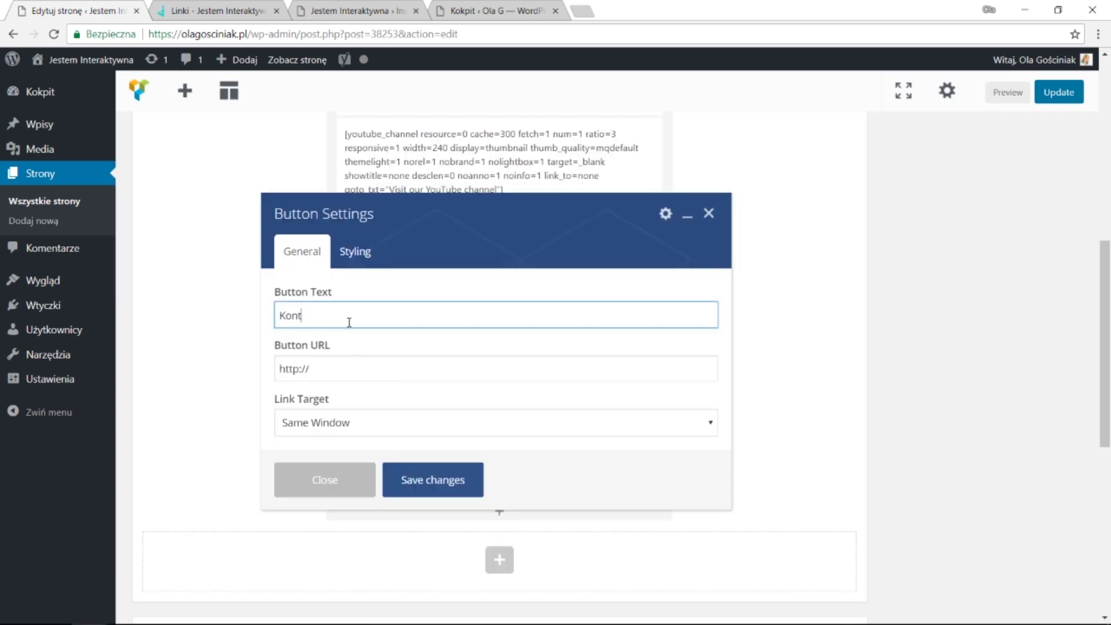
text(Kontakt)
key(Tab)
key(Right)
text(olago)
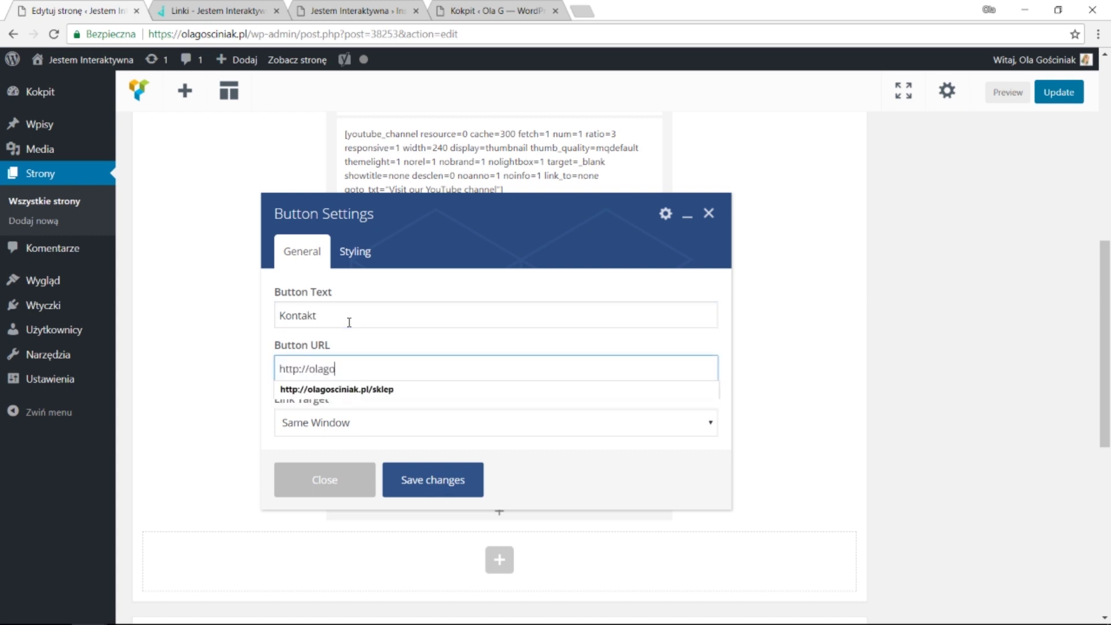
text(sciniak.pl/kontakt)
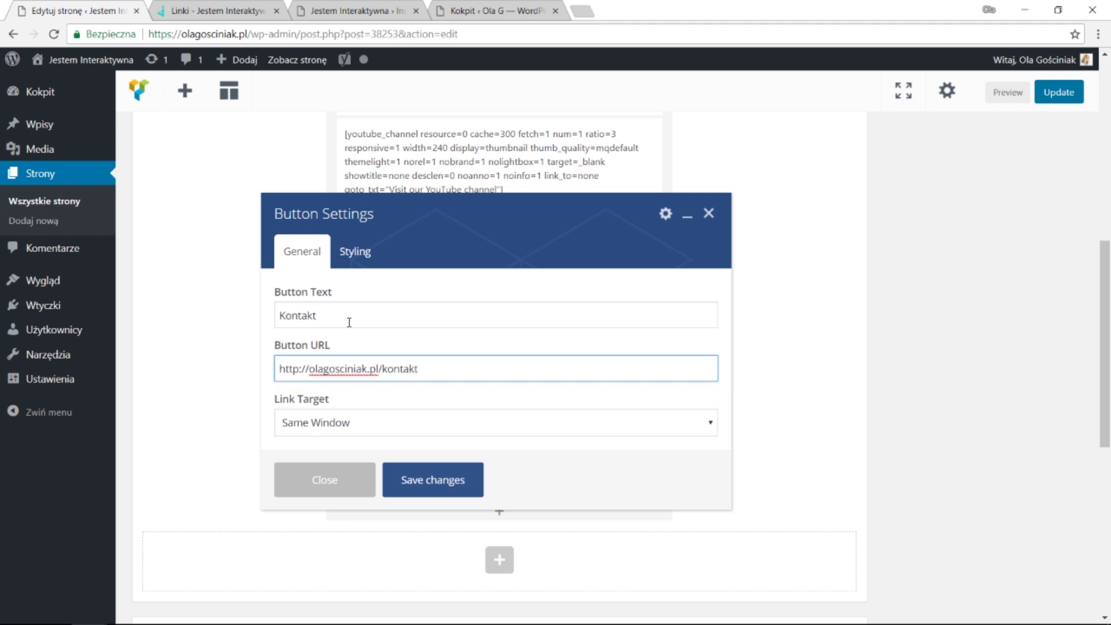
click(424, 478)
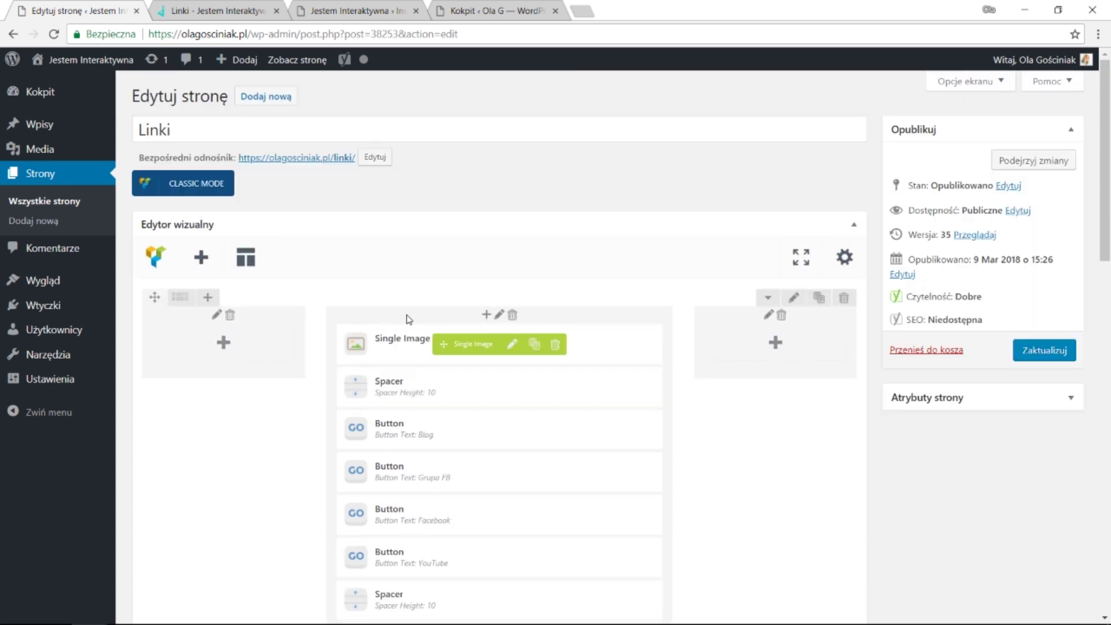
- Switch to the olago.pl dashboard and search the plugins available to add for elementor
click(479, 14)
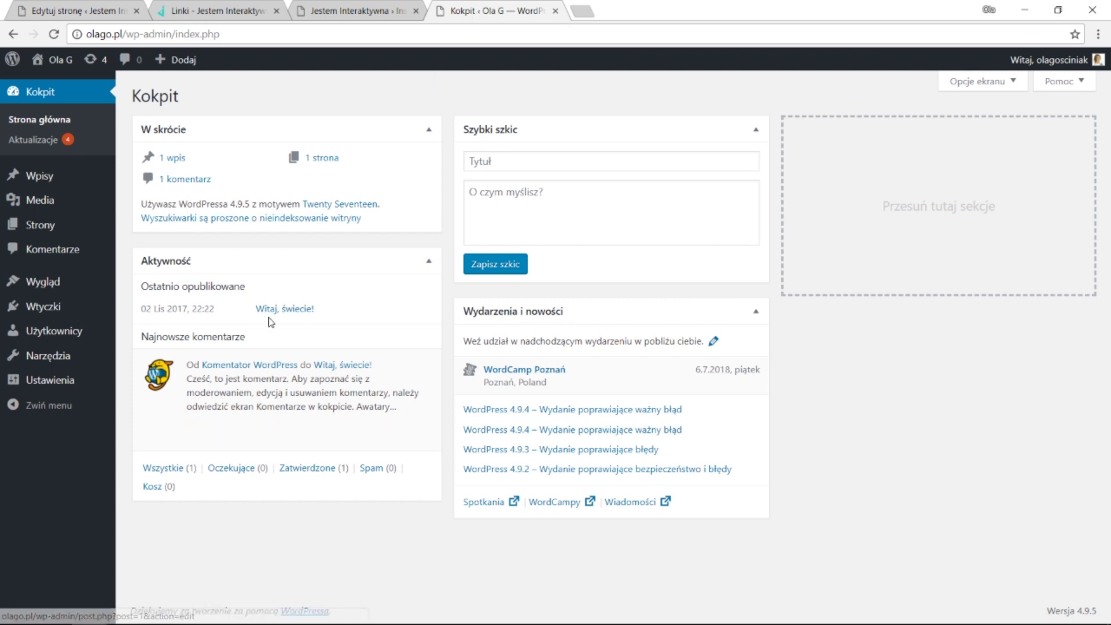
mouse_move(58, 305)
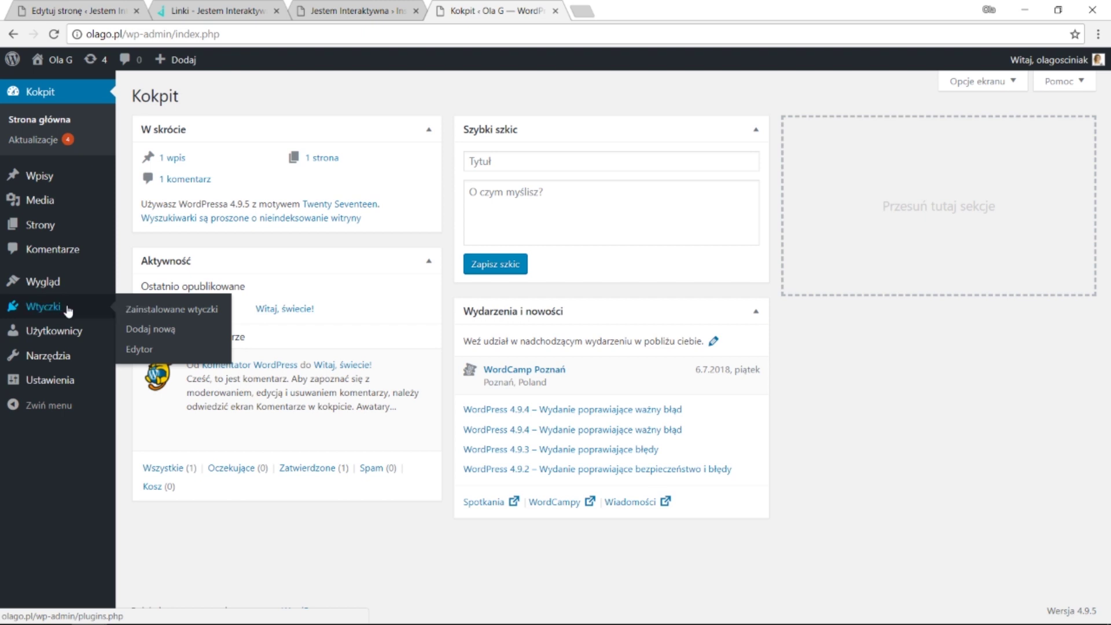
click(146, 330)
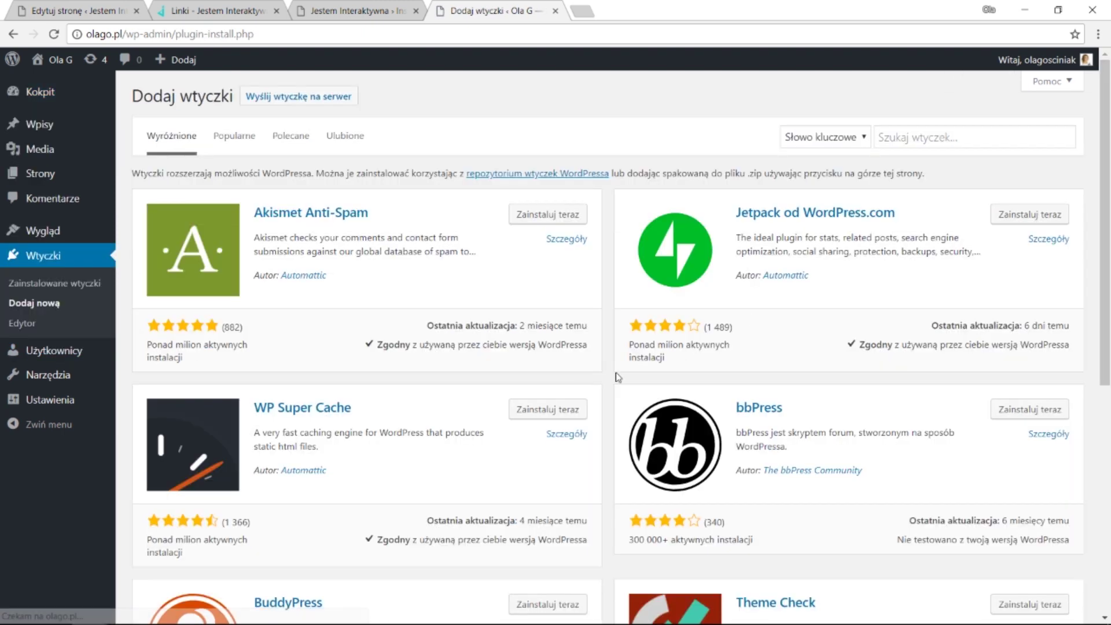
click(924, 128)
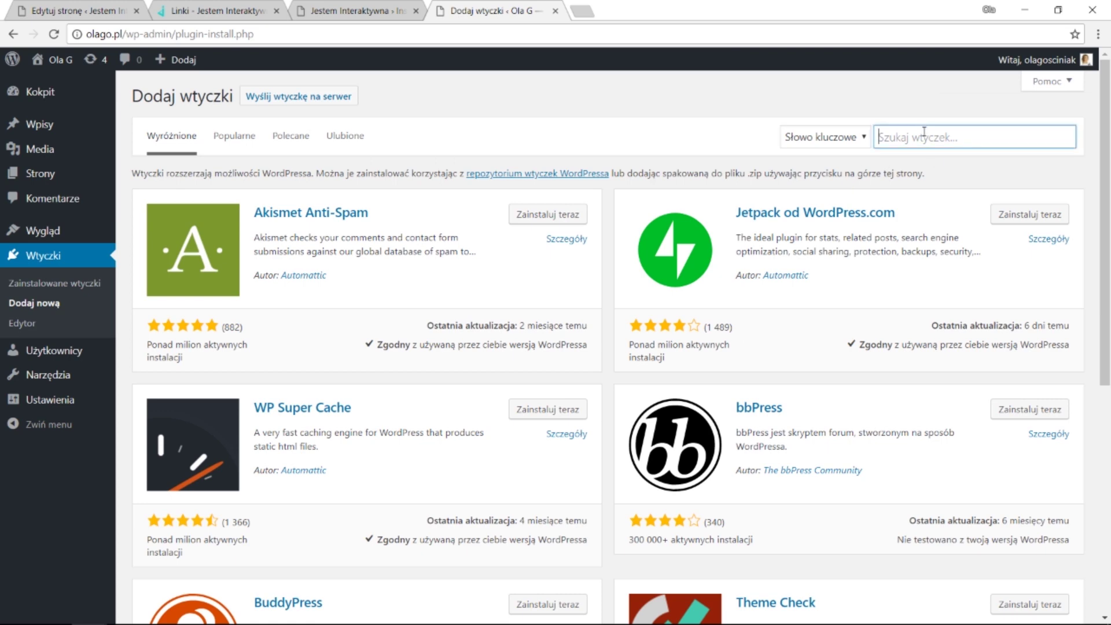
text(elemento)
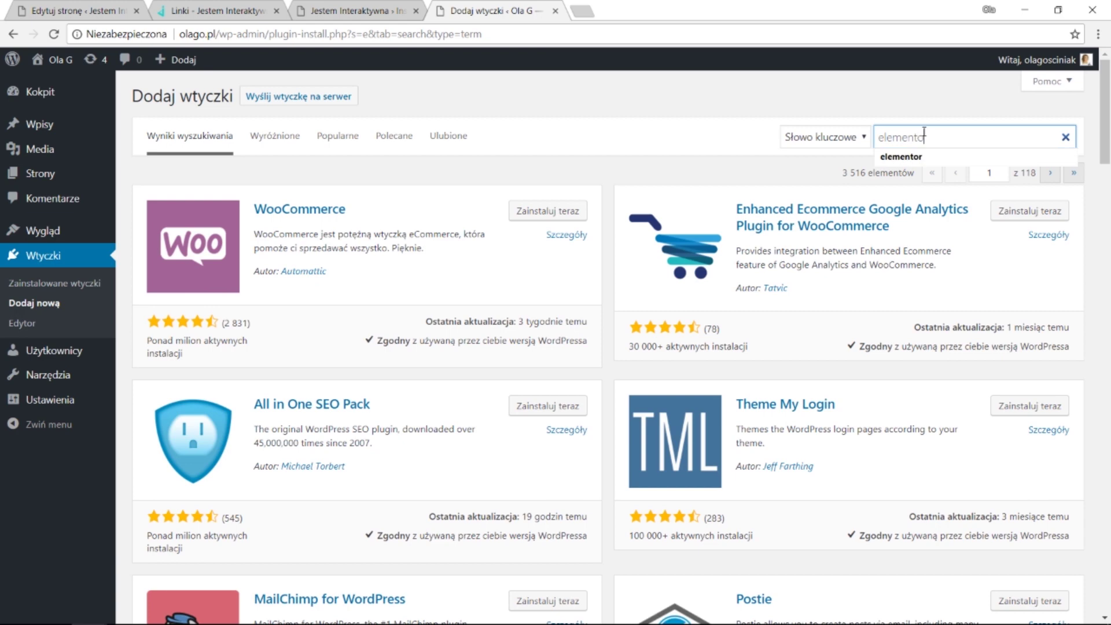
text(r)
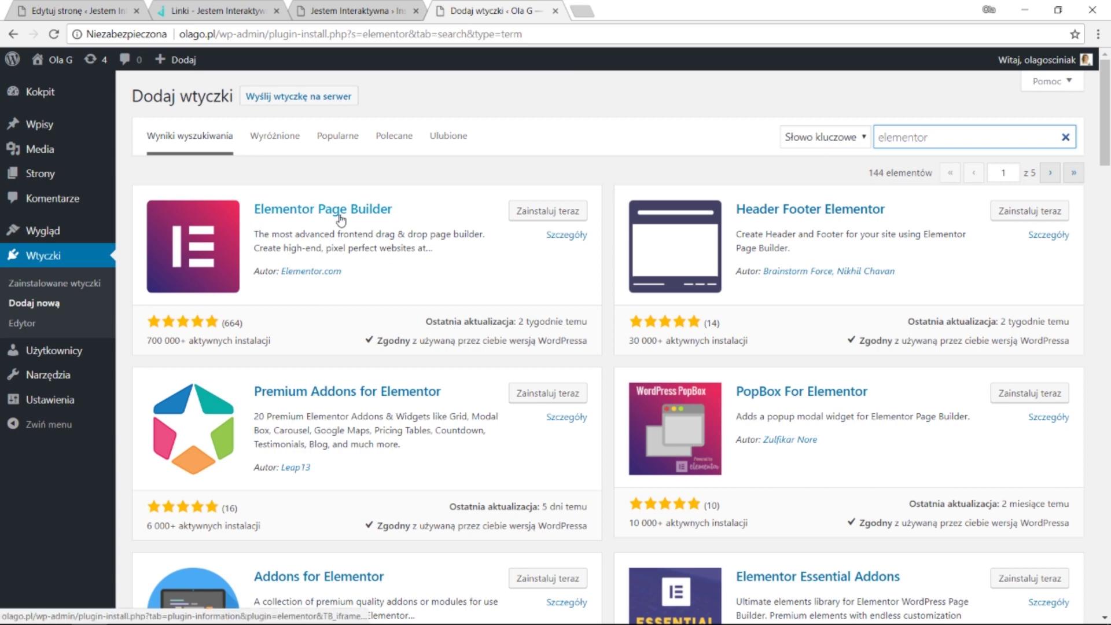
drag(382, 350, 419, 321)
click(490, 351)
drag(587, 342, 422, 341)
click(424, 326)
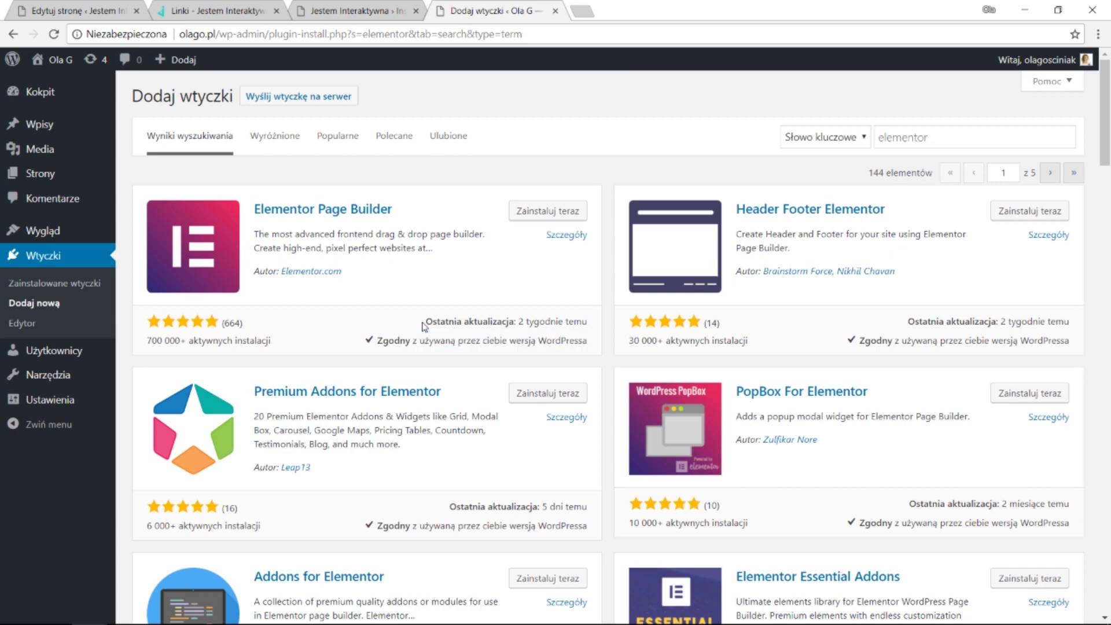
- Install and activate the Elementor Page Builder plugin, and save its general settings
click(551, 217)
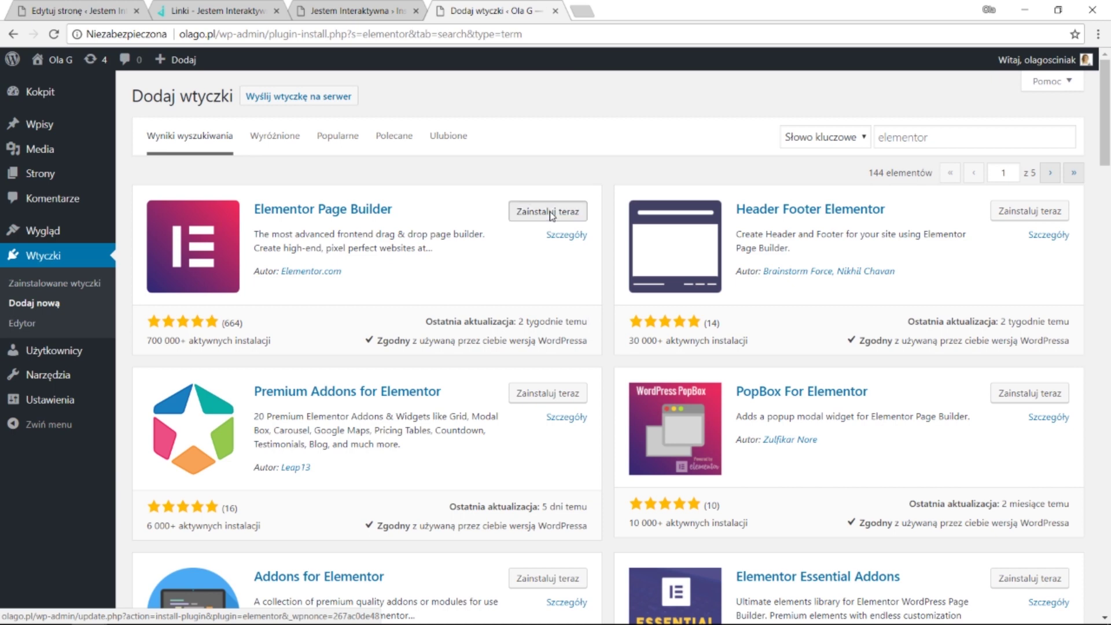
click(551, 215)
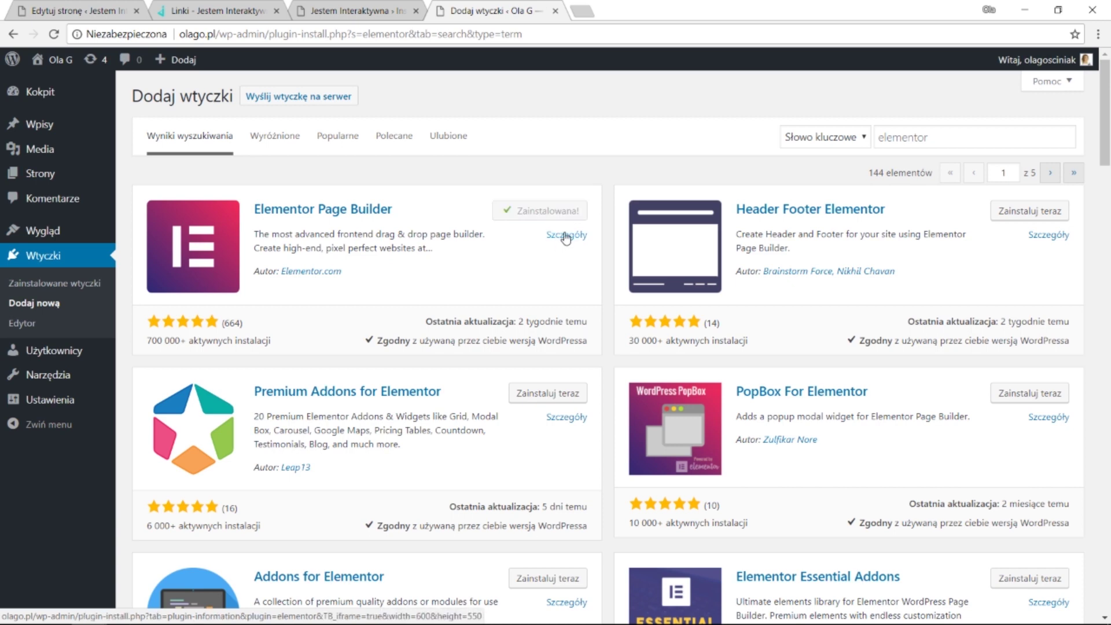
click(576, 216)
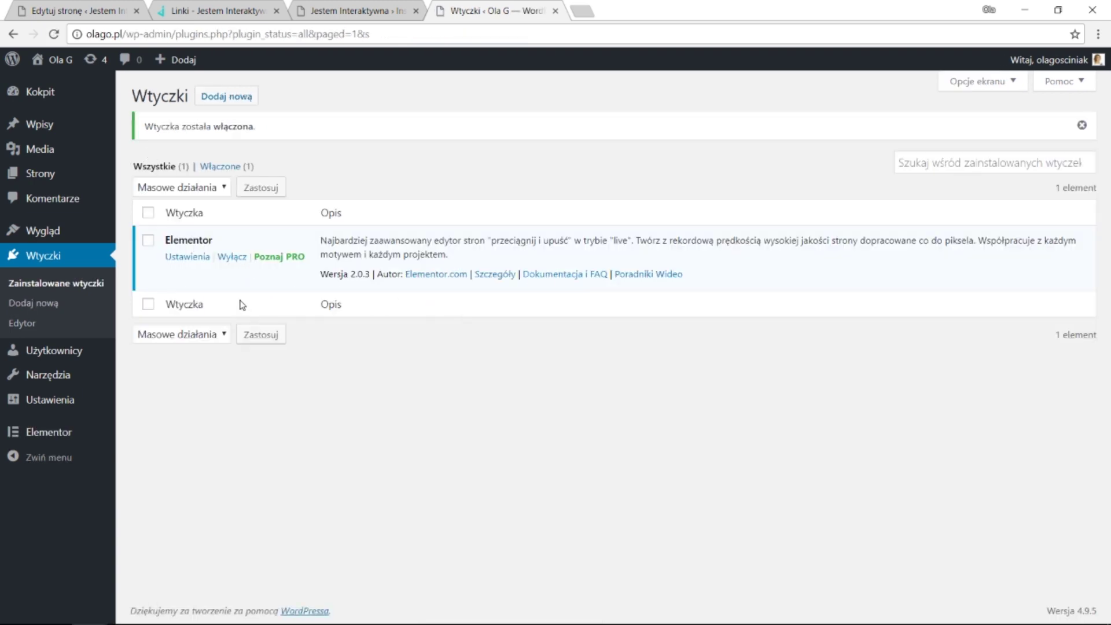
click(195, 258)
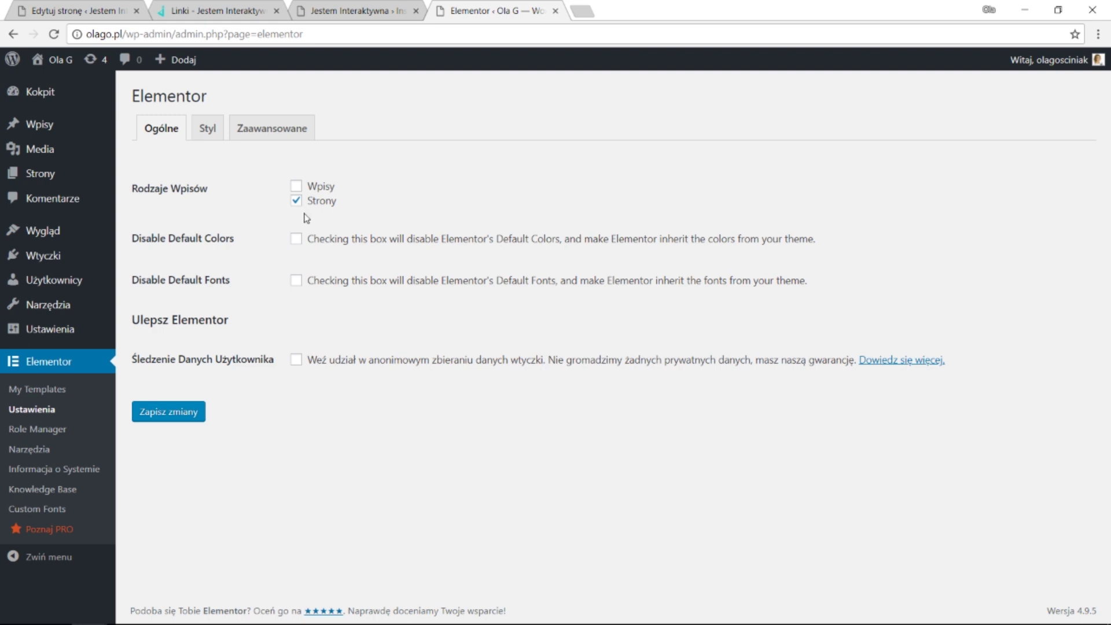
click(185, 426)
- Create a new page on the site and title it Linki
click(50, 175)
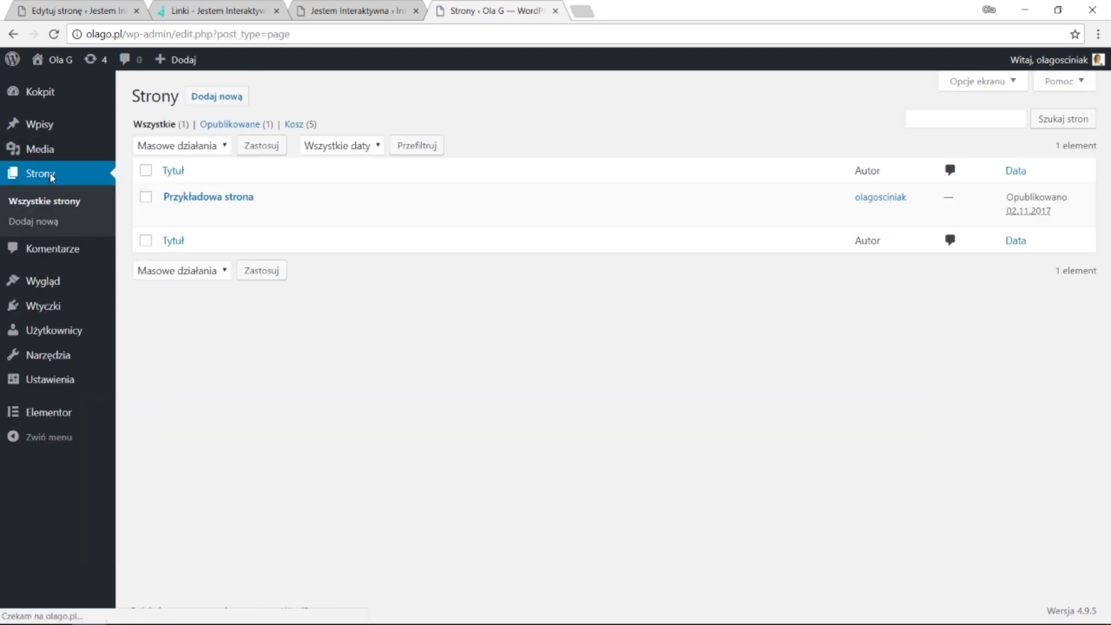
click(210, 100)
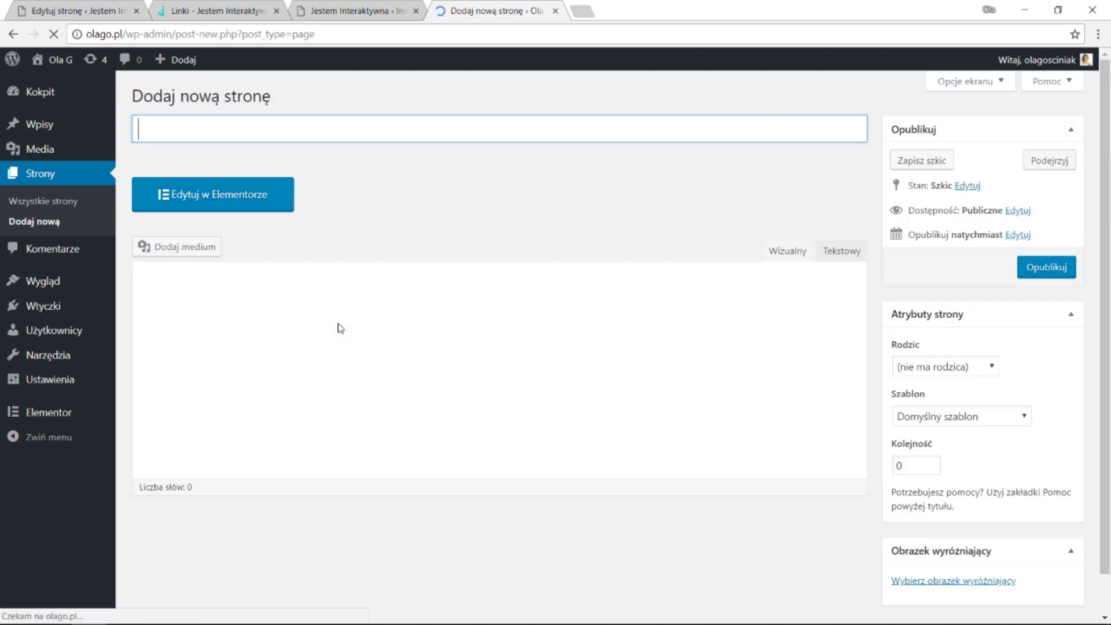
text(Linki)
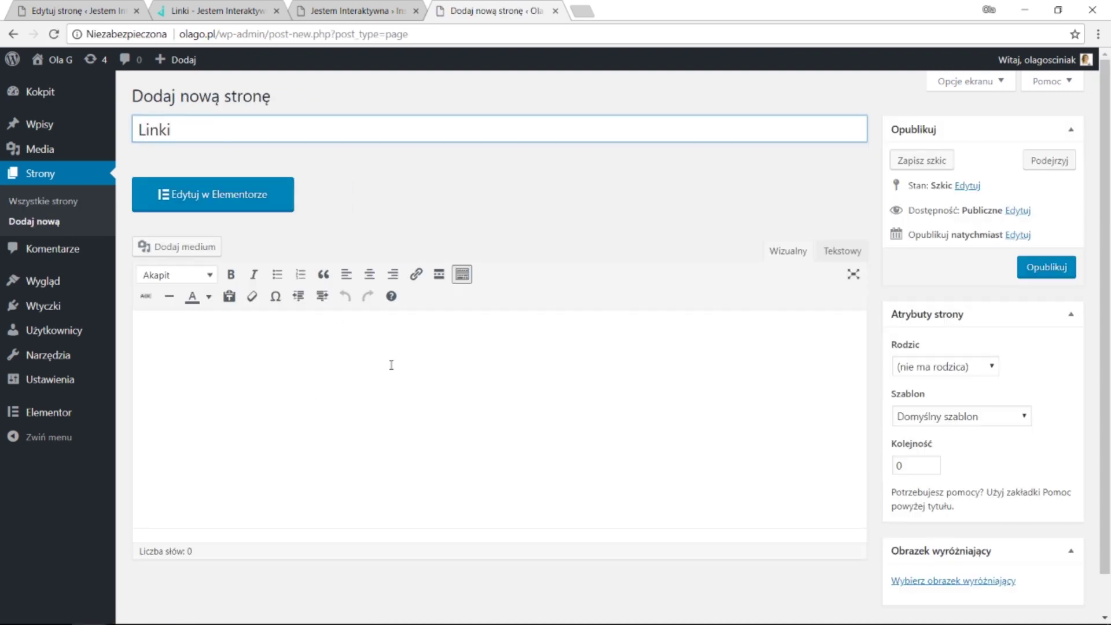
- Open the Linki page in Elementor, add a button widget to it and set the button's type to Informacja
click(203, 199)
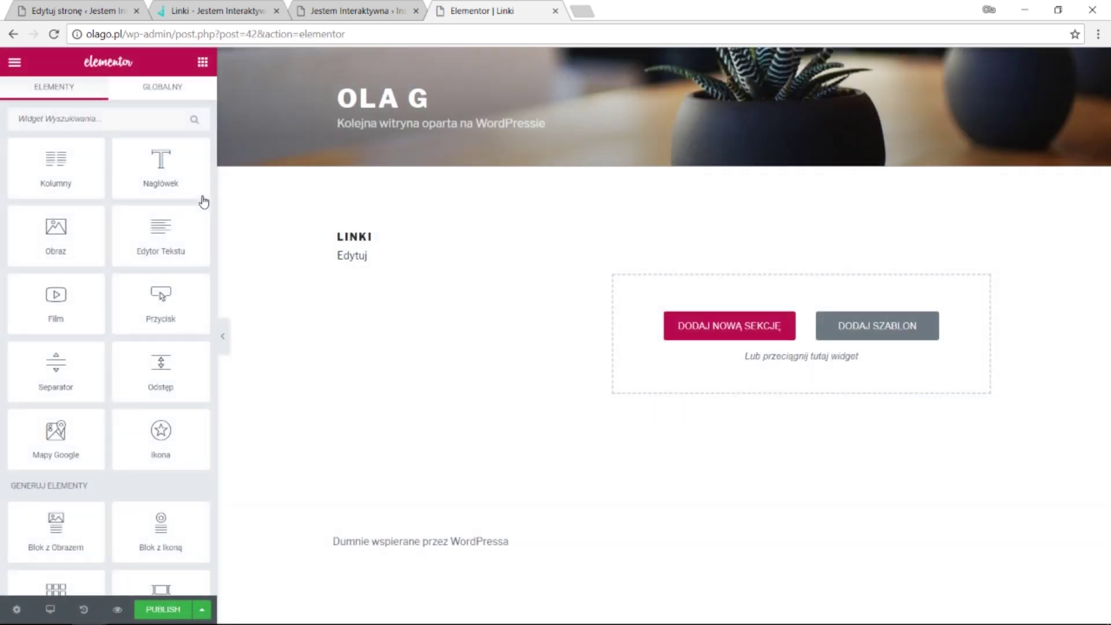
drag(173, 305, 709, 334)
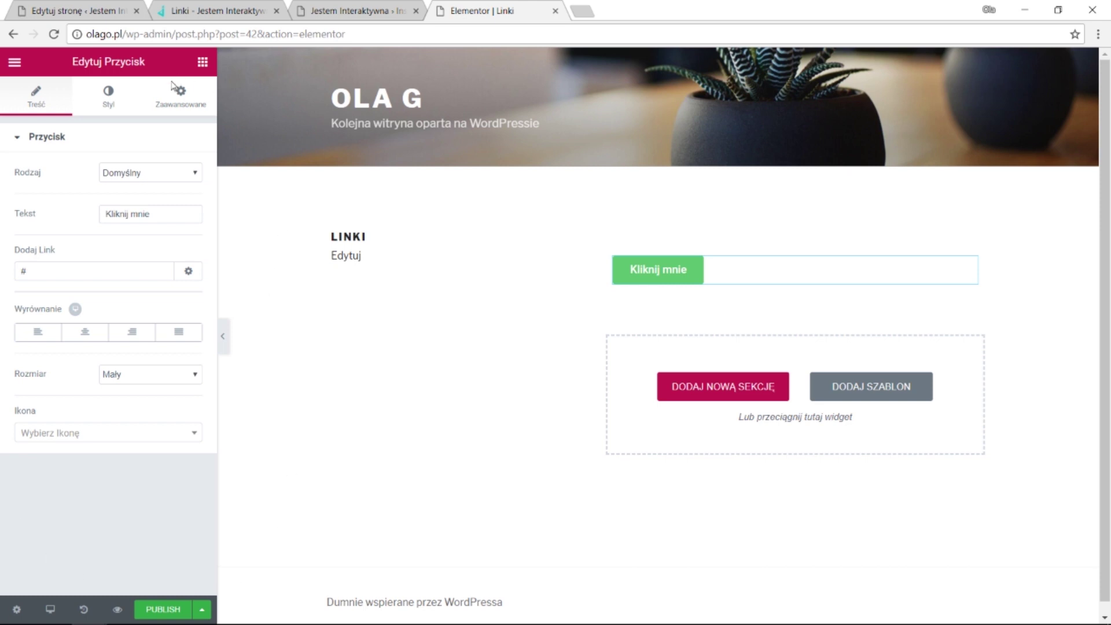
click(160, 184)
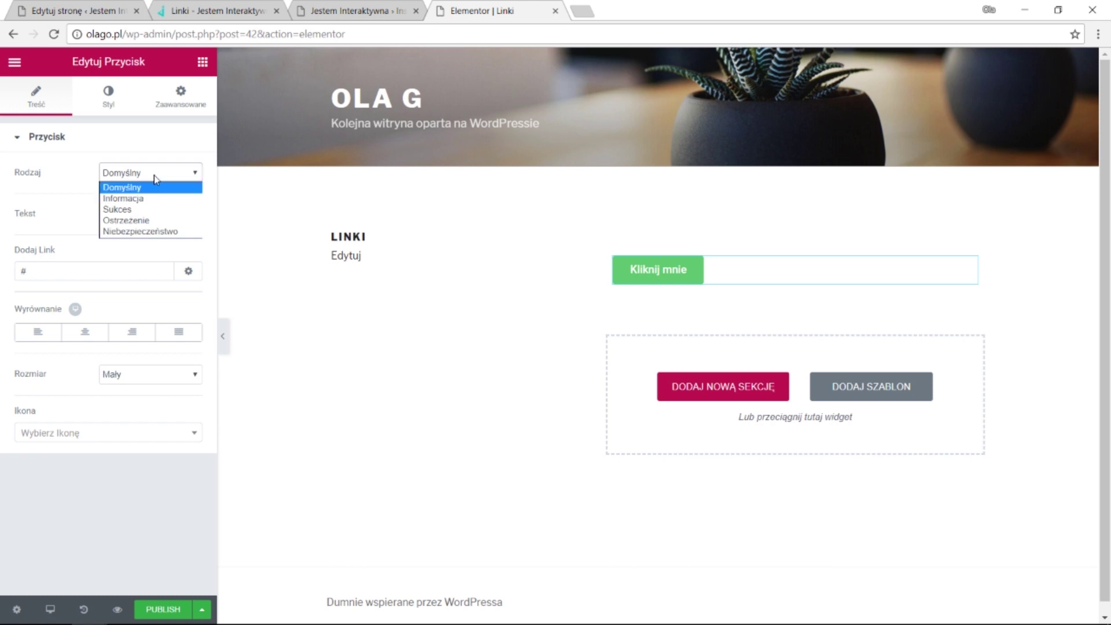
click(152, 200)
click(155, 187)
click(153, 209)
click(161, 175)
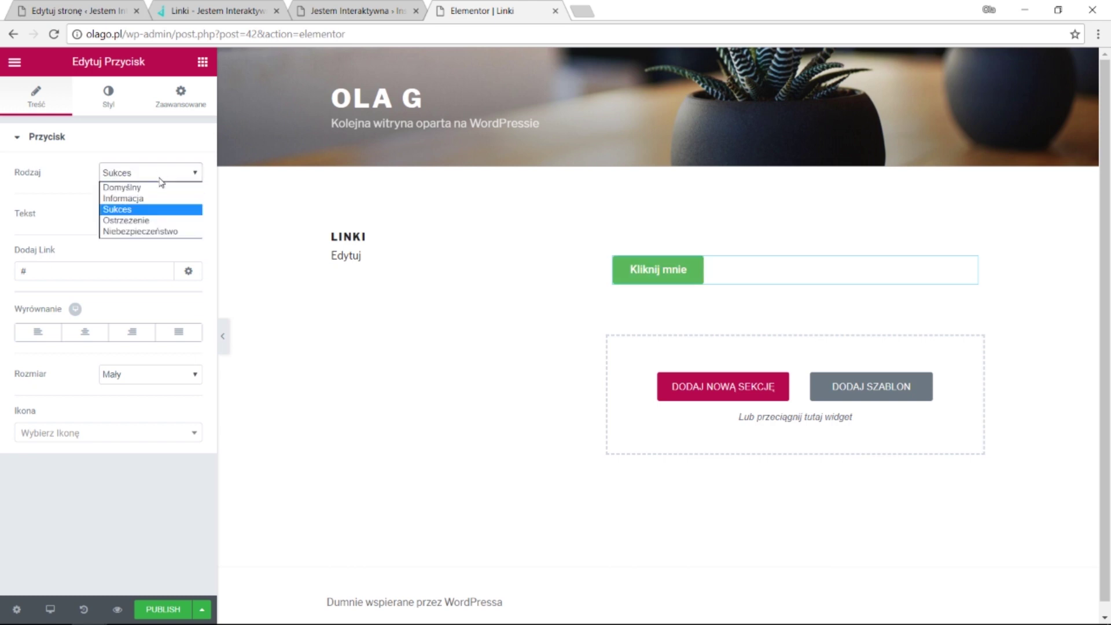
click(154, 220)
click(158, 178)
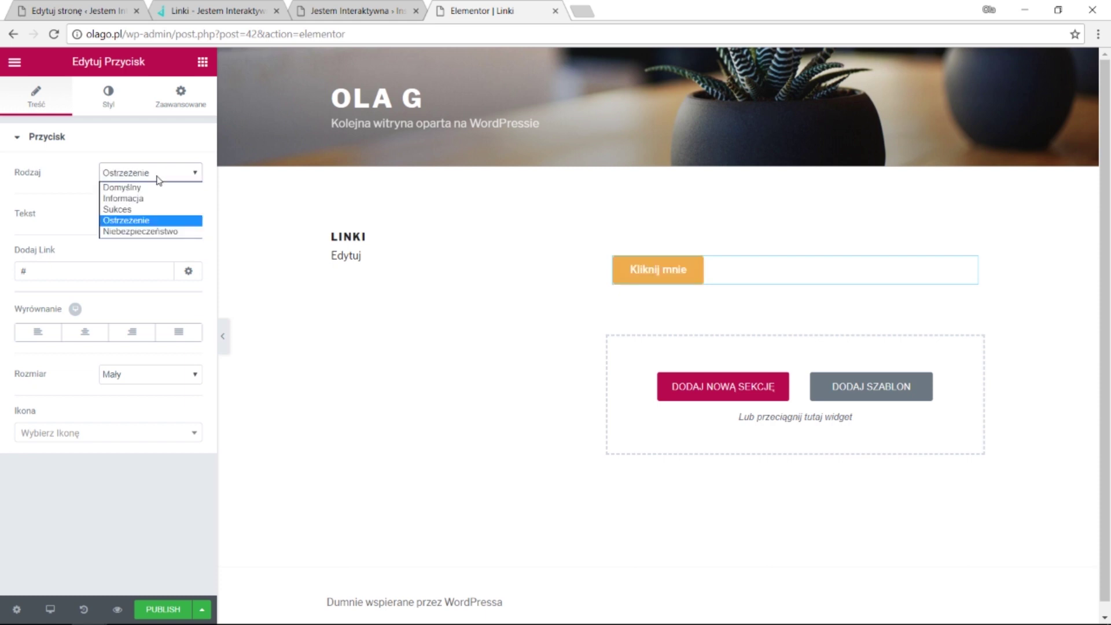
click(167, 199)
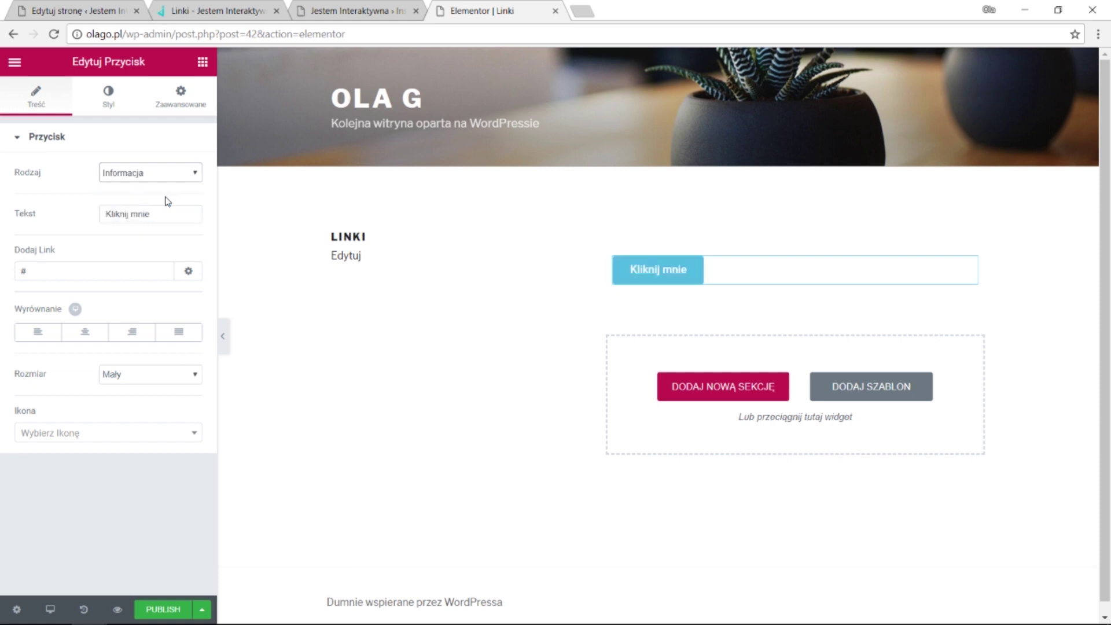
drag(159, 212, 74, 219)
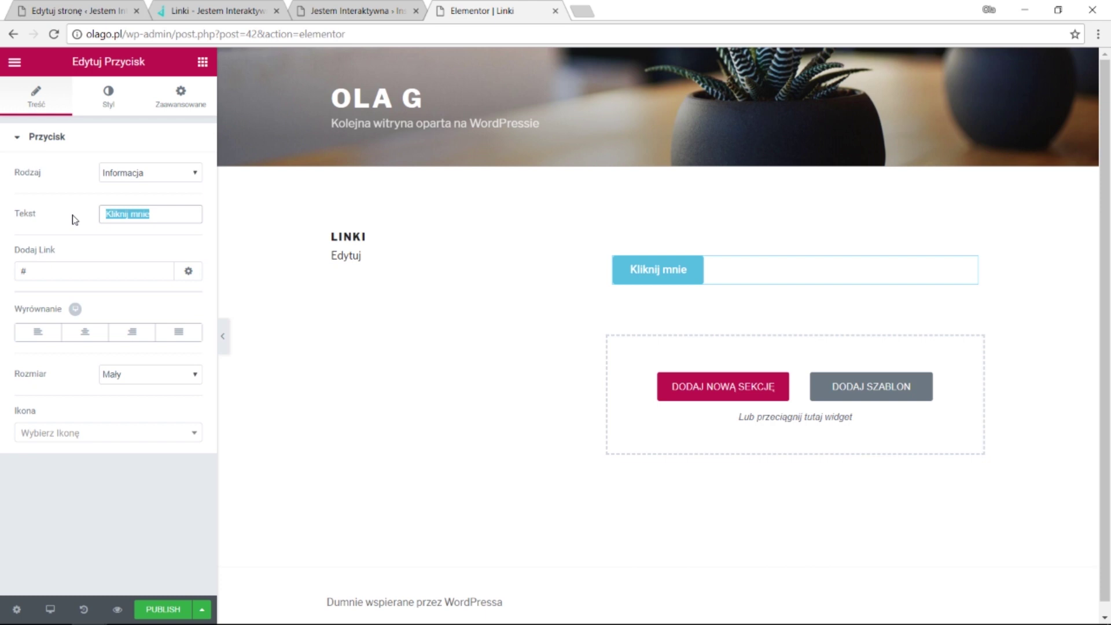
text(Kontakt)
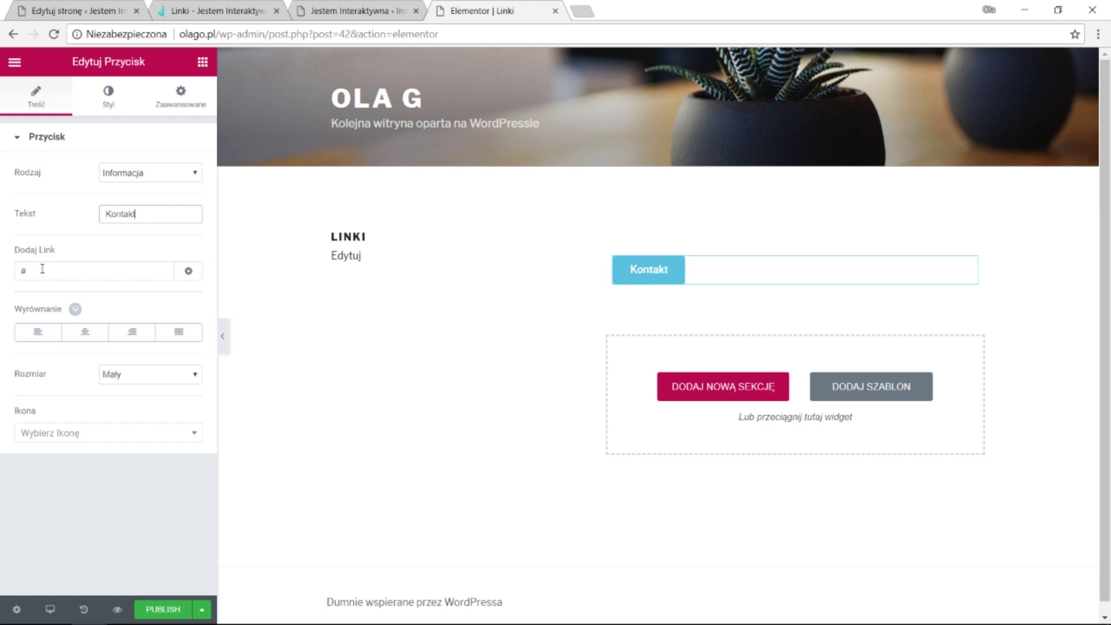
drag(42, 269, 17, 262)
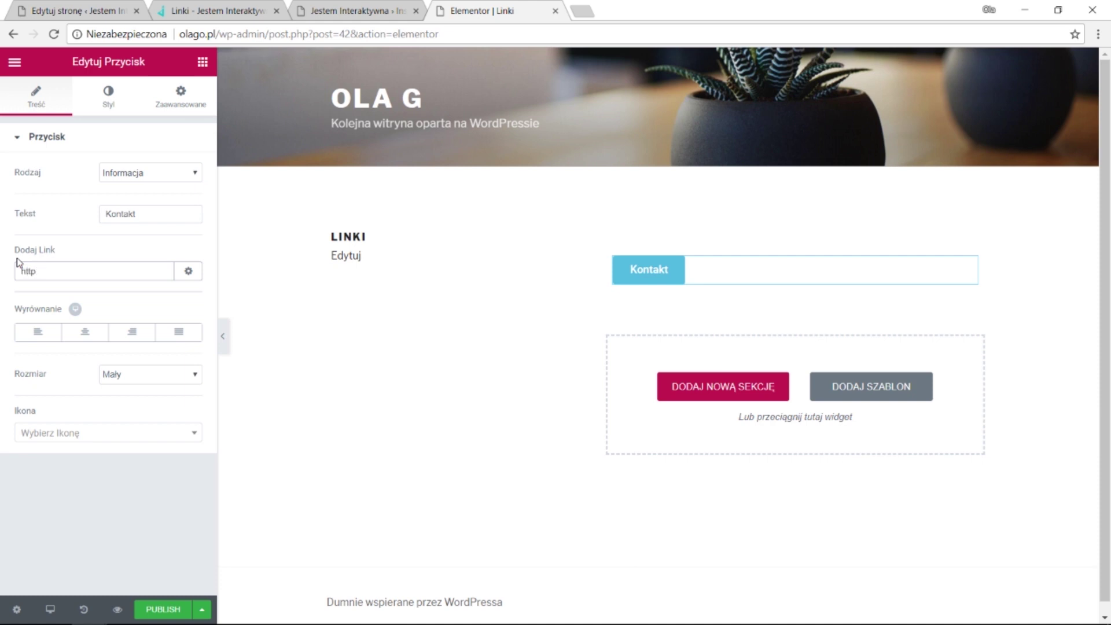
text(http://olagosciniak.pl/kontakt)
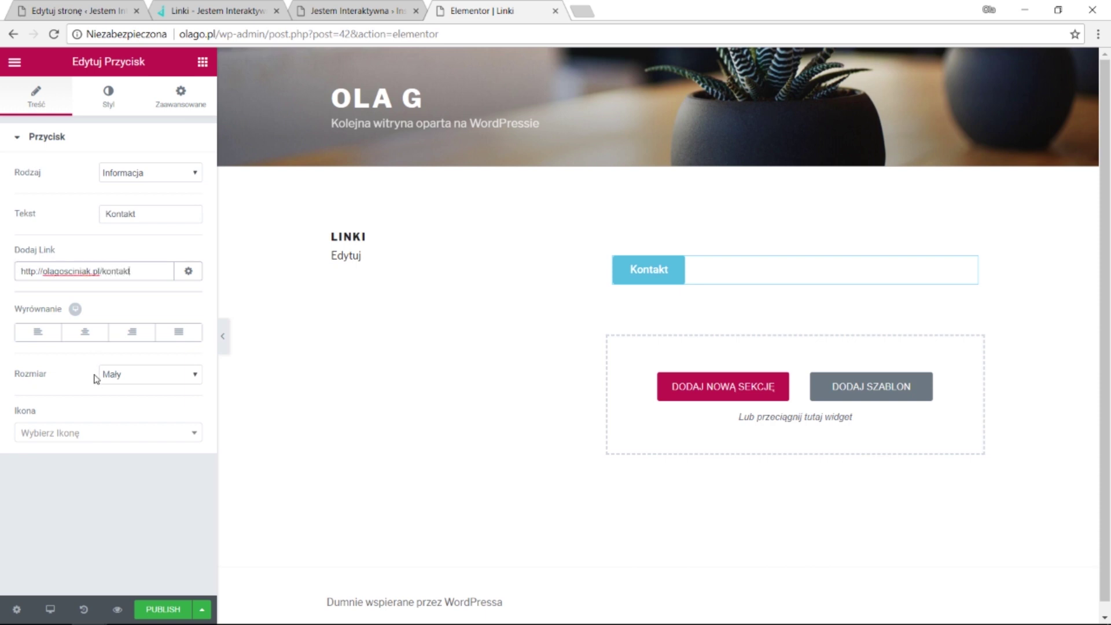
- Center the Kontakt button, set its size to Średni and give it the address-card icon
click(86, 332)
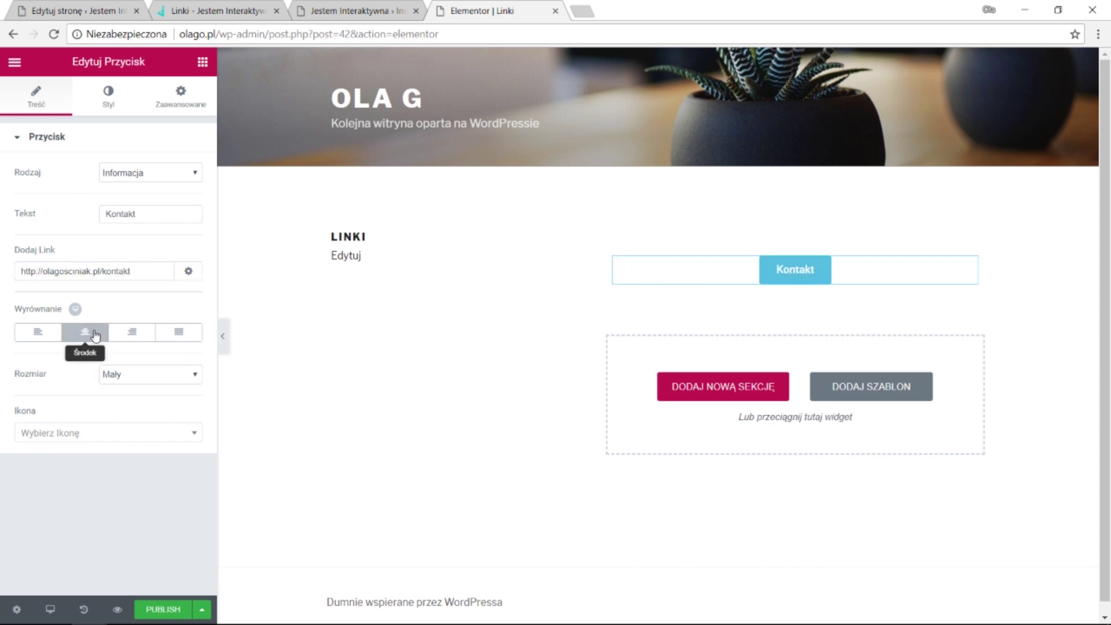
click(152, 372)
click(134, 413)
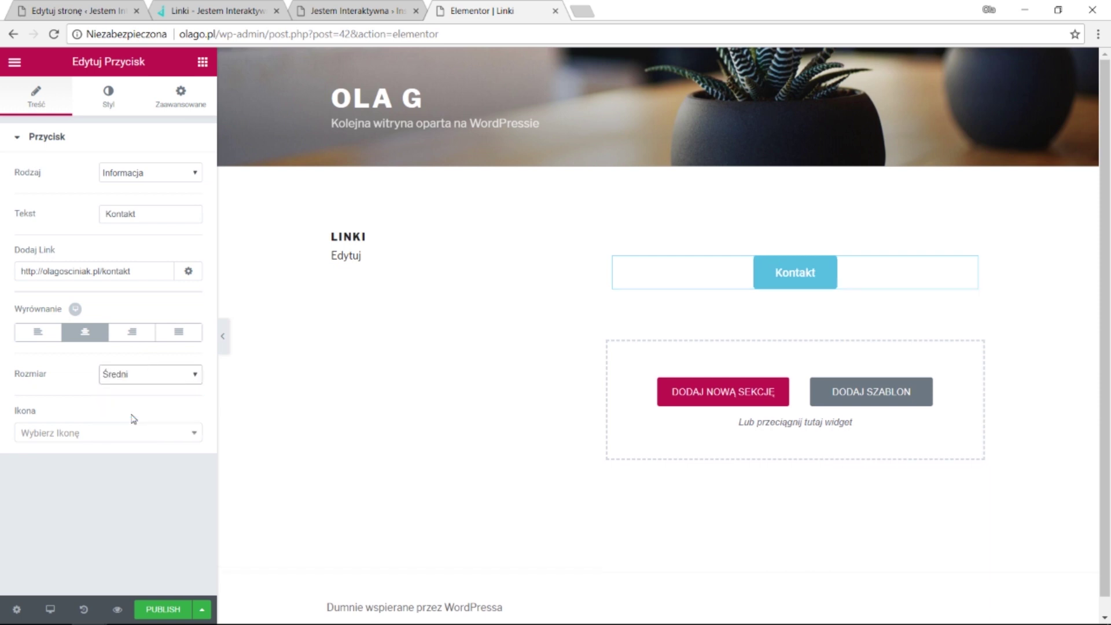
click(110, 434)
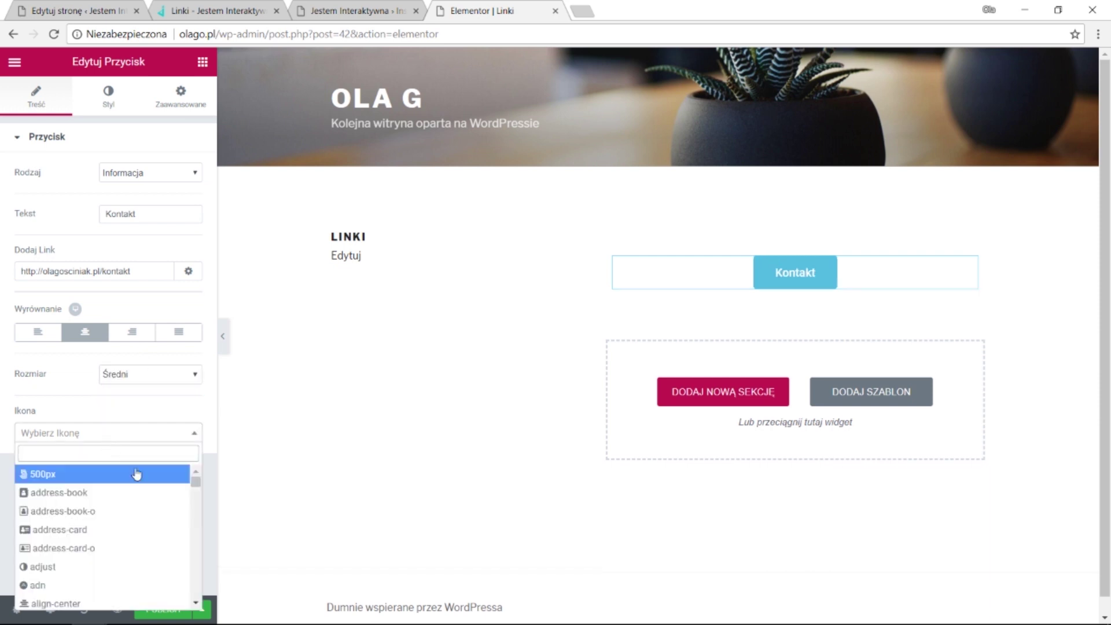
mouse_move(195, 482)
mouse_down()
mouse_move(213, 547)
mouse_move(204, 466)
mouse_up()
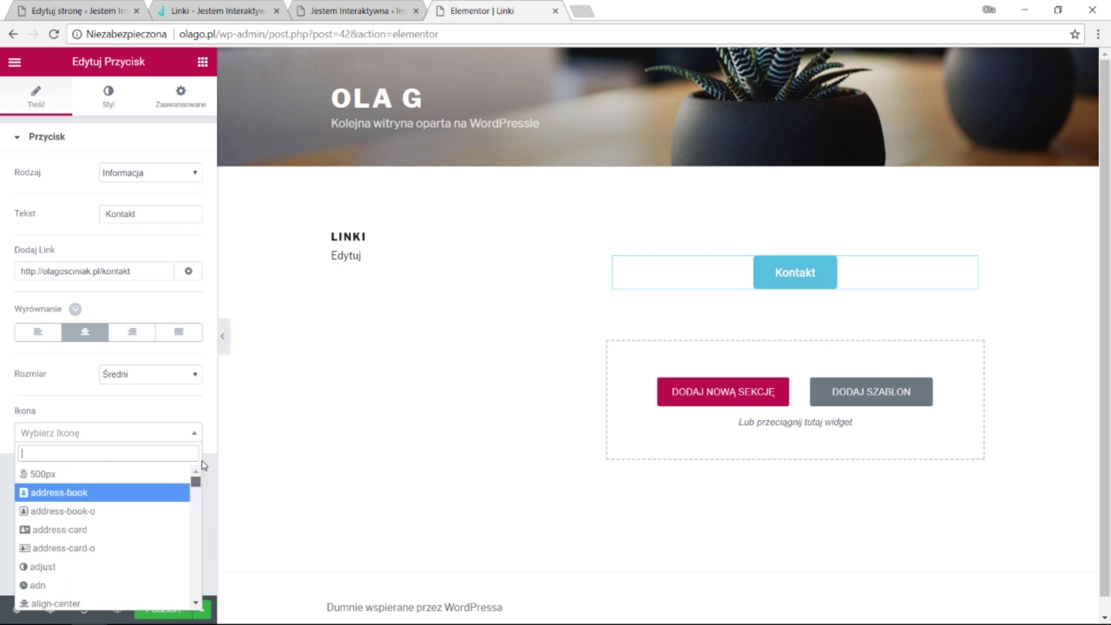
click(93, 531)
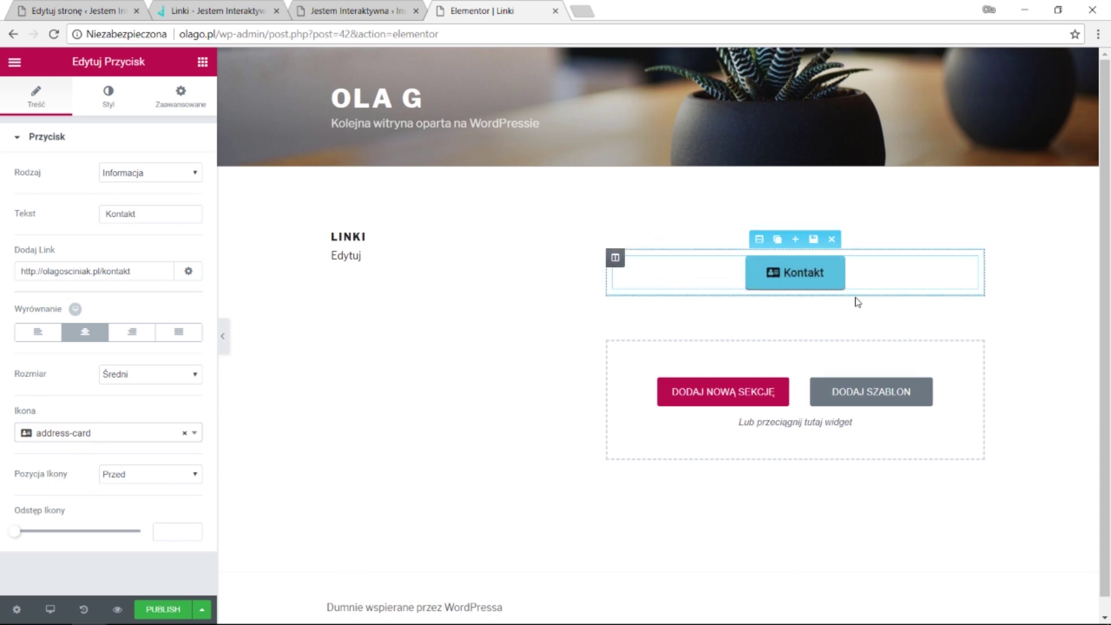
- Duplicate the Kontakt button and set the copy's type to Sukces
mouse_move(962, 264)
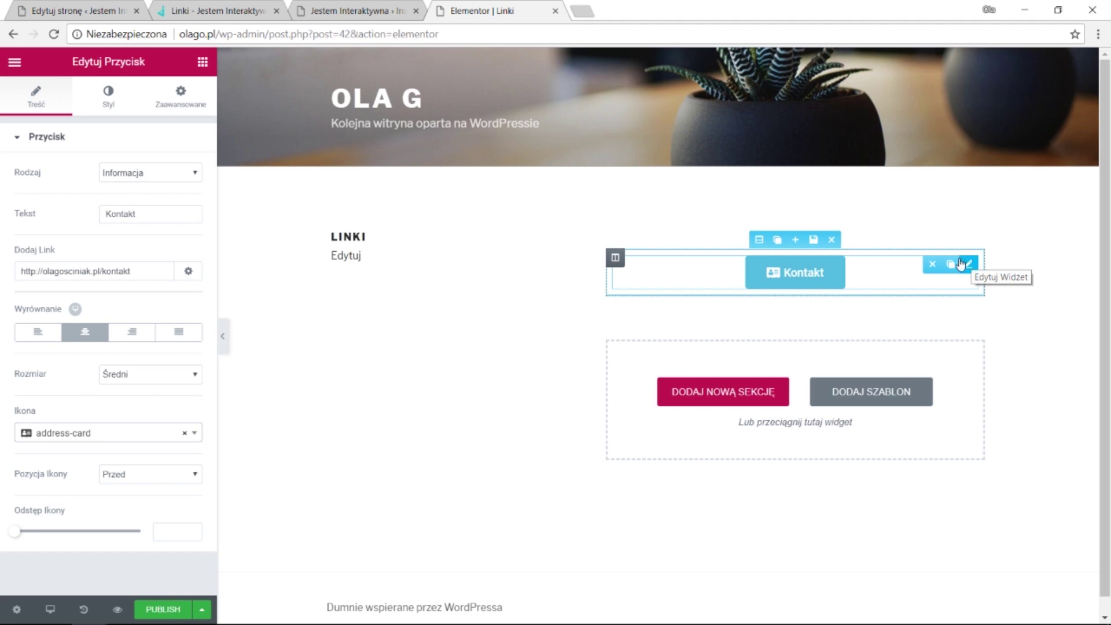
click(951, 265)
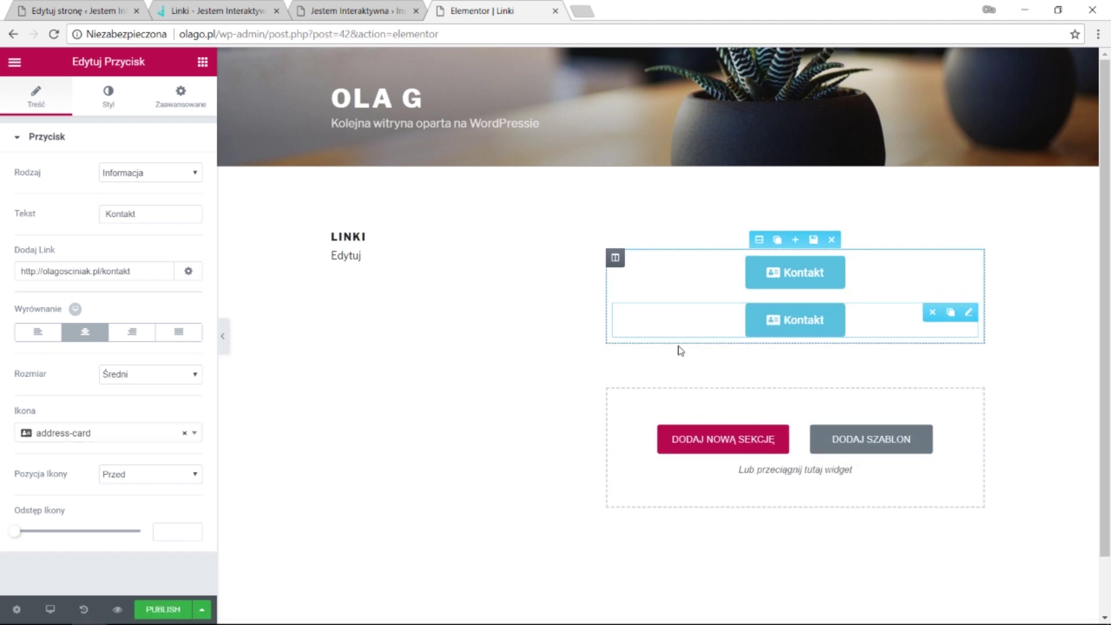
click(130, 181)
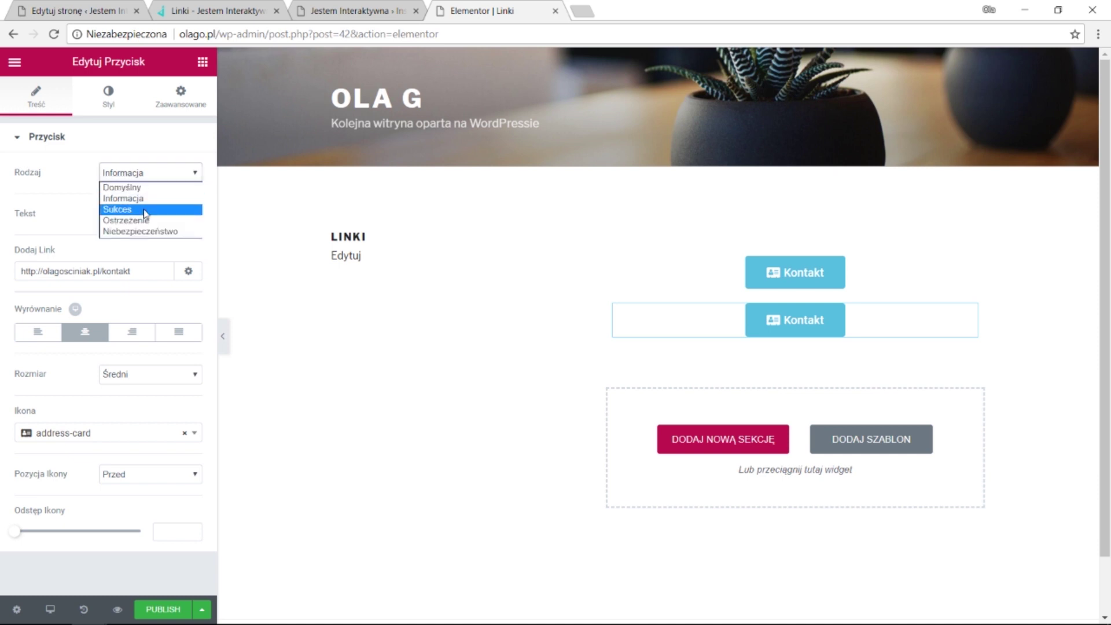
click(143, 211)
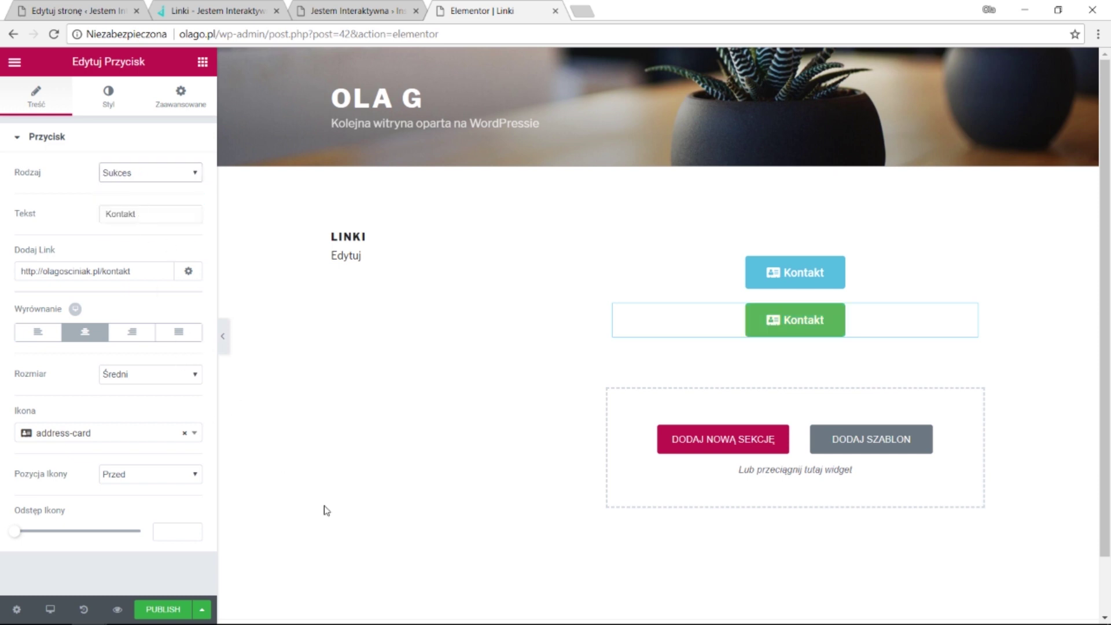
- Publish the Linki page from Elementor
scroll(356, 481, down, 2)
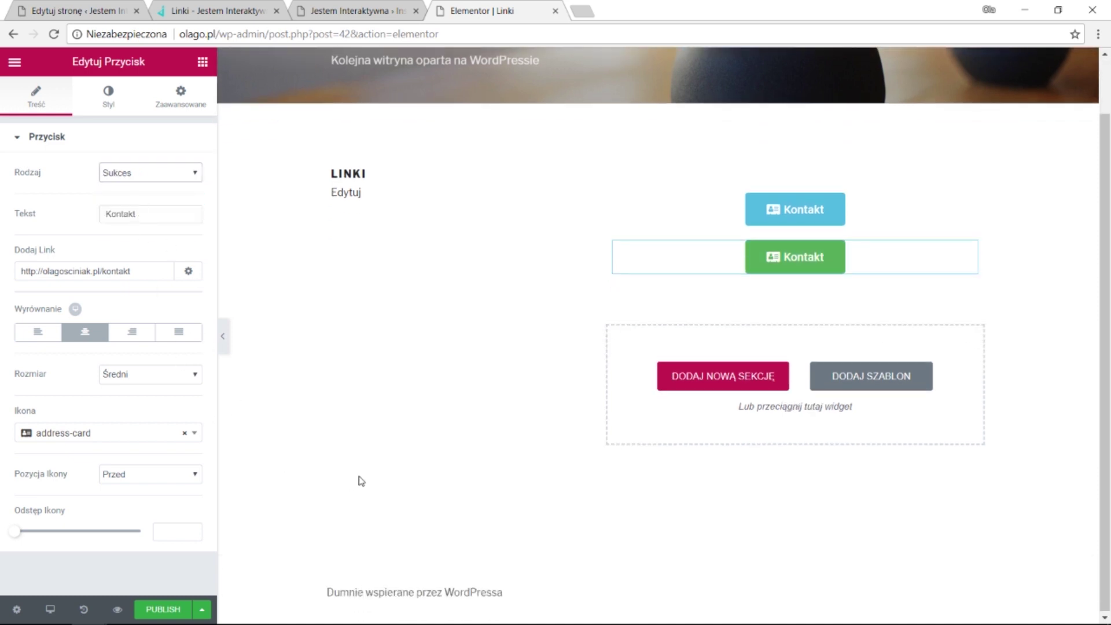
scroll(359, 479, up, 2)
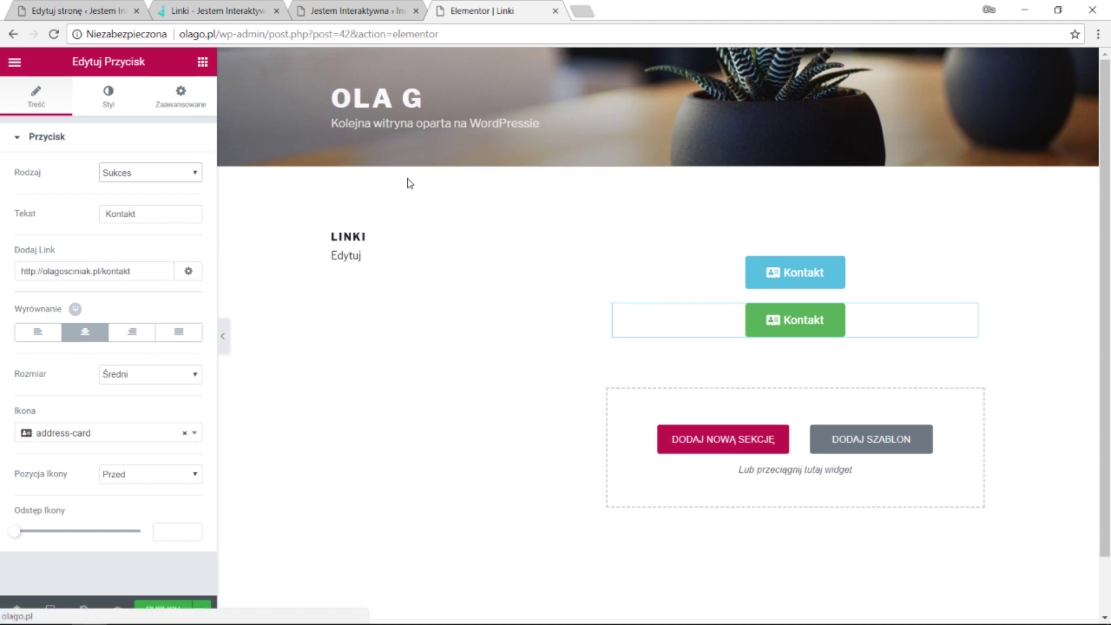
scroll(426, 253, down, 1)
scroll(508, 453, up, 1)
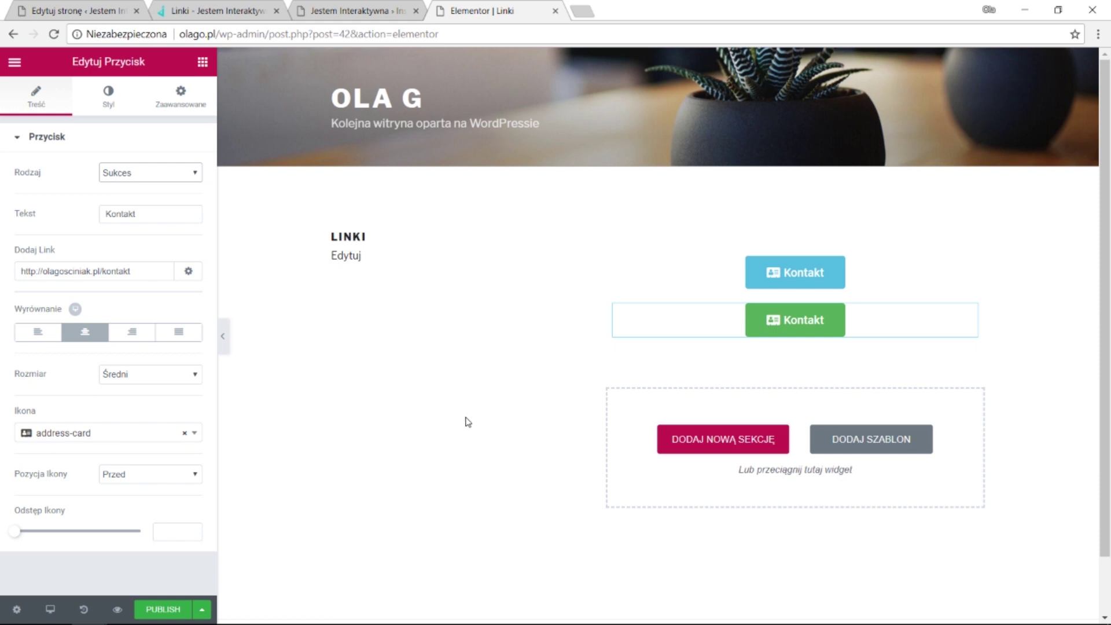
click(168, 614)
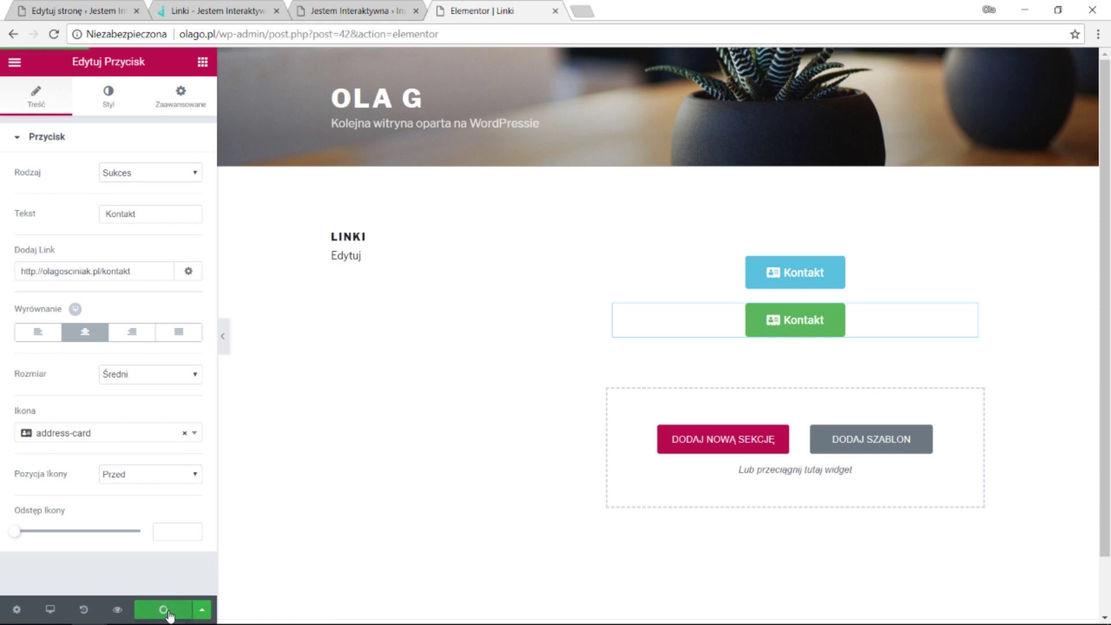
- Return to the WordPress page settings, update the page with the Elementor Canvas template and view the live page in a new tab
click(13, 34)
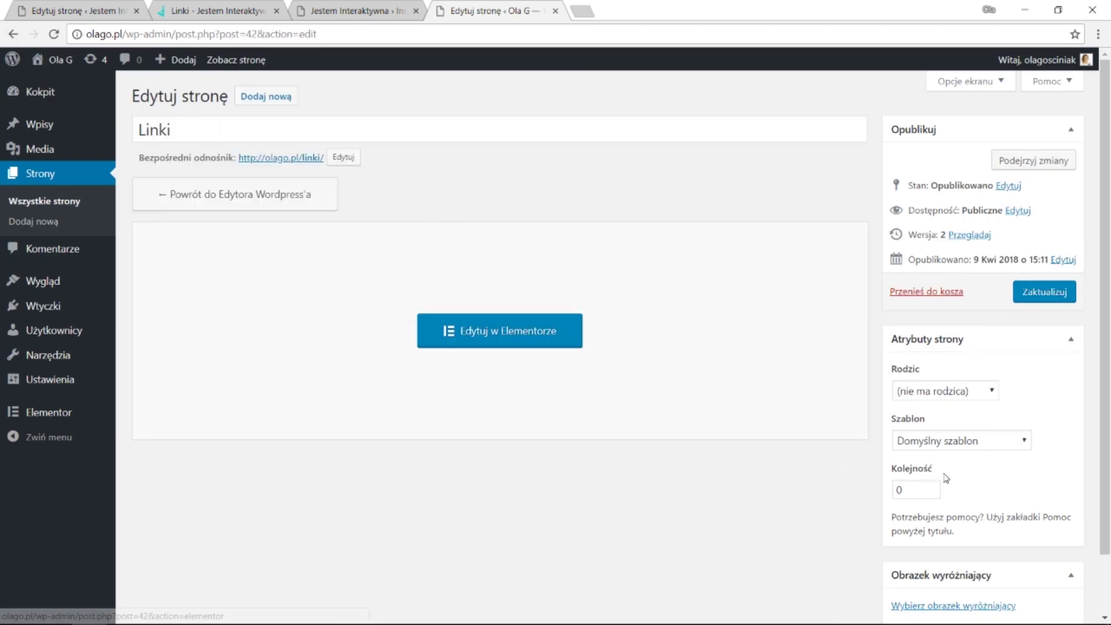
click(923, 450)
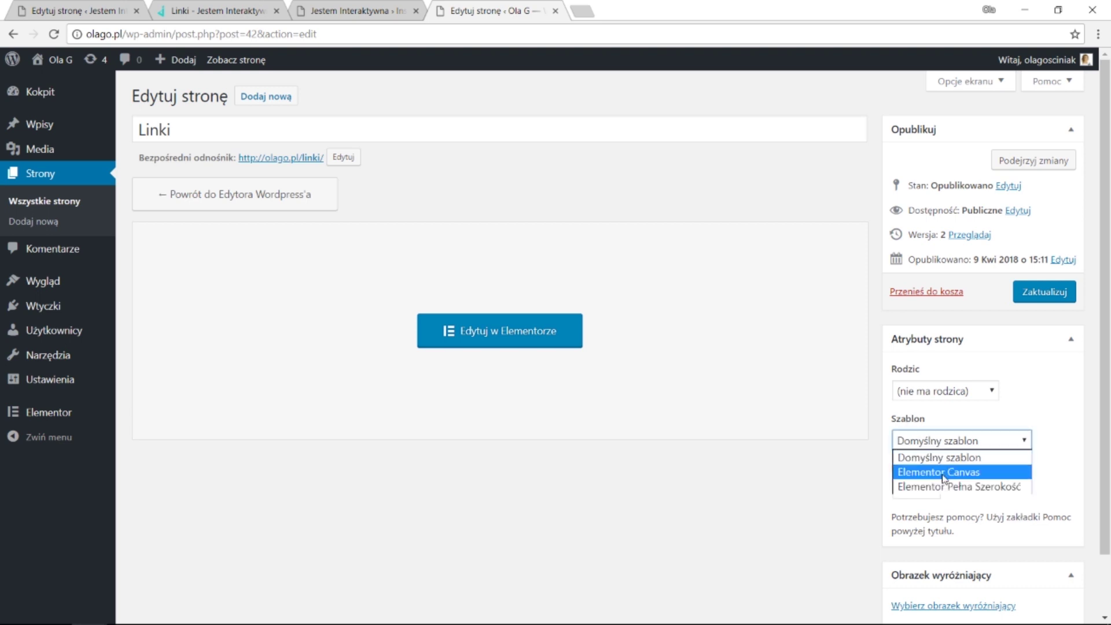
click(942, 473)
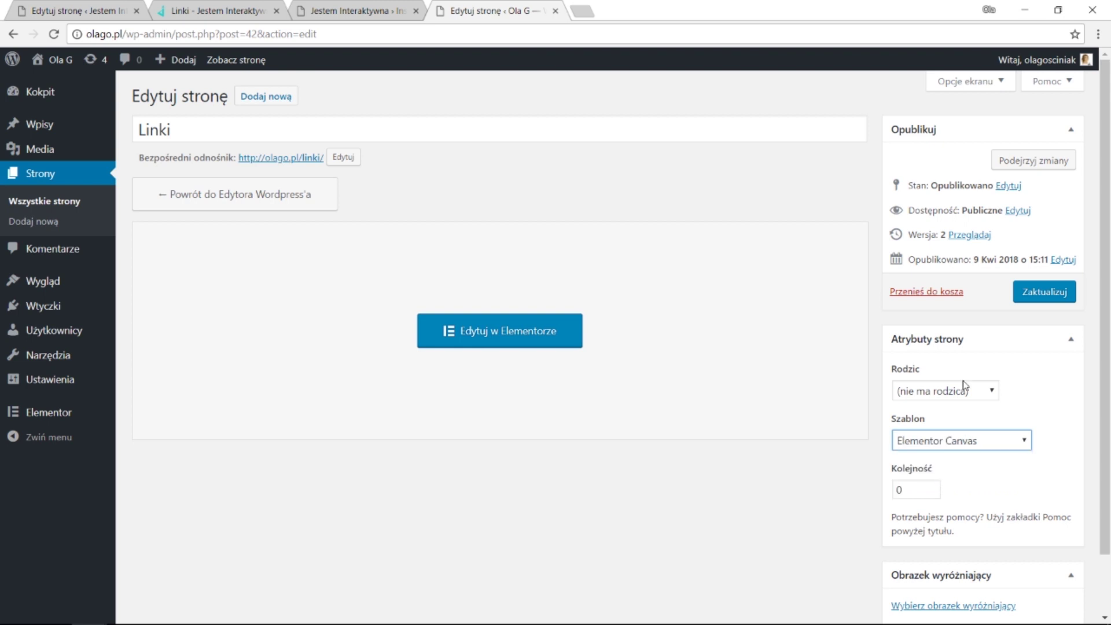
click(1045, 294)
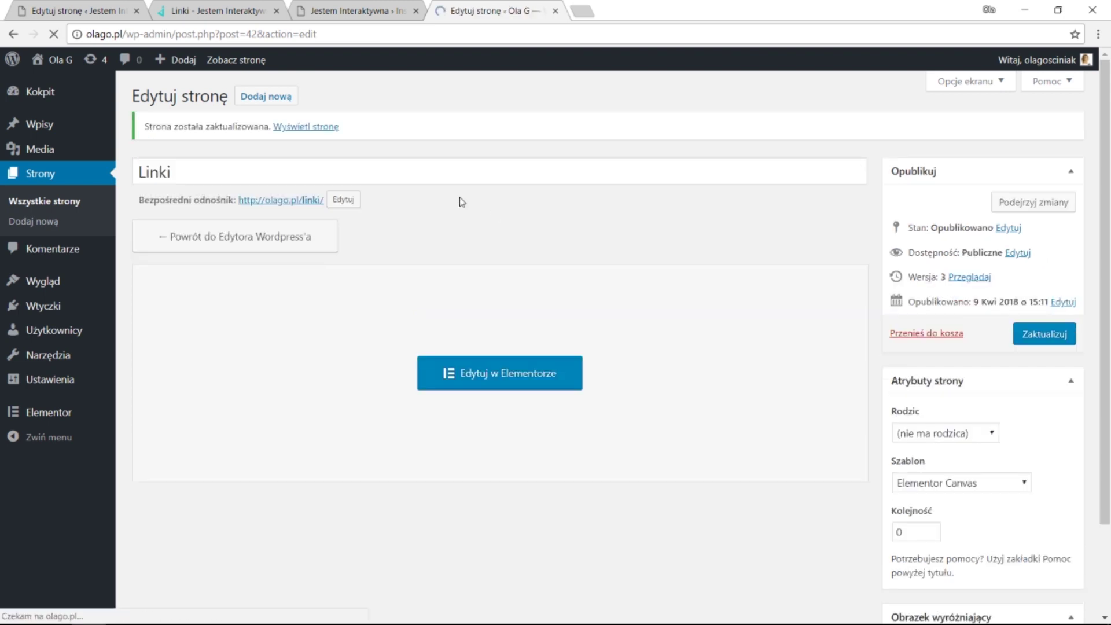
middle_click(299, 200)
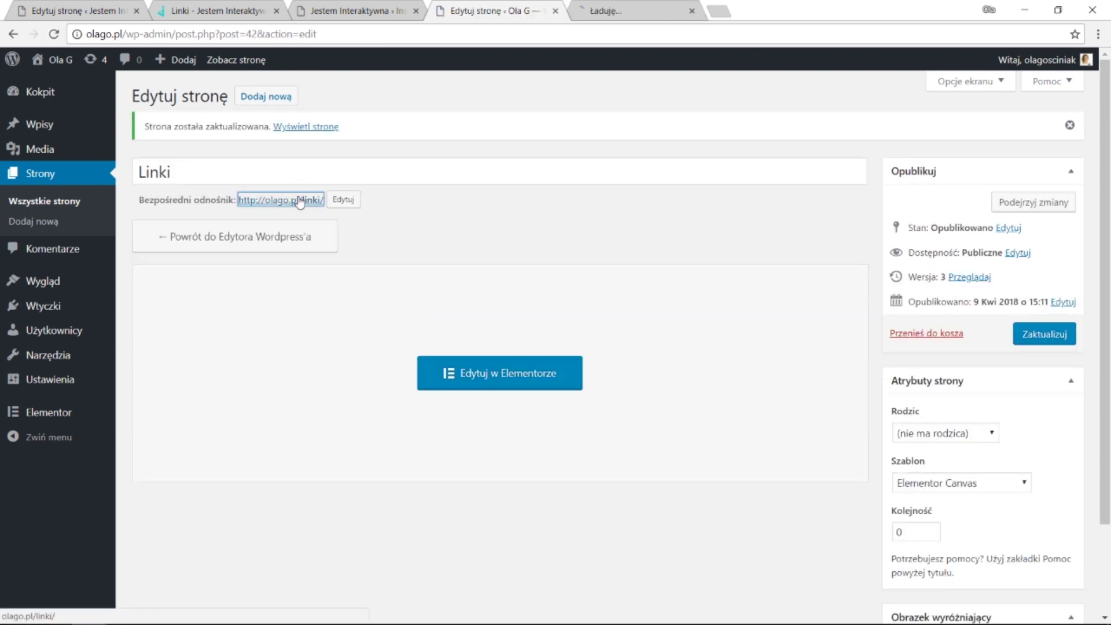
click(607, 11)
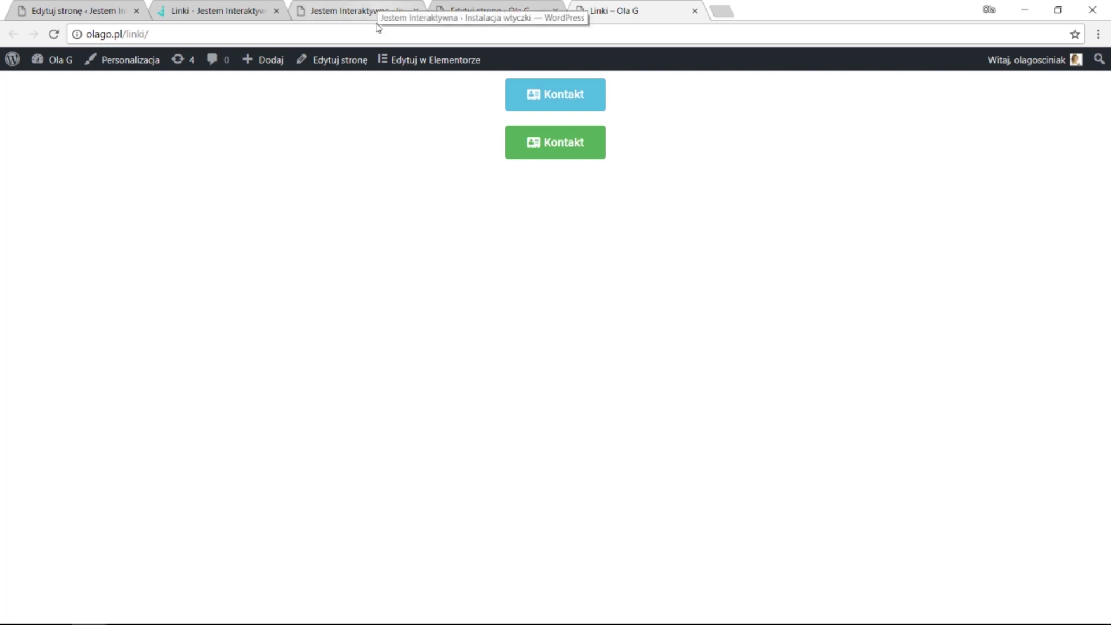
- Reopen the page in Elementor and add an image widget above the buttons, using the uploaded logo jestem_interaktywna-220x90.png
click(476, 7)
click(474, 372)
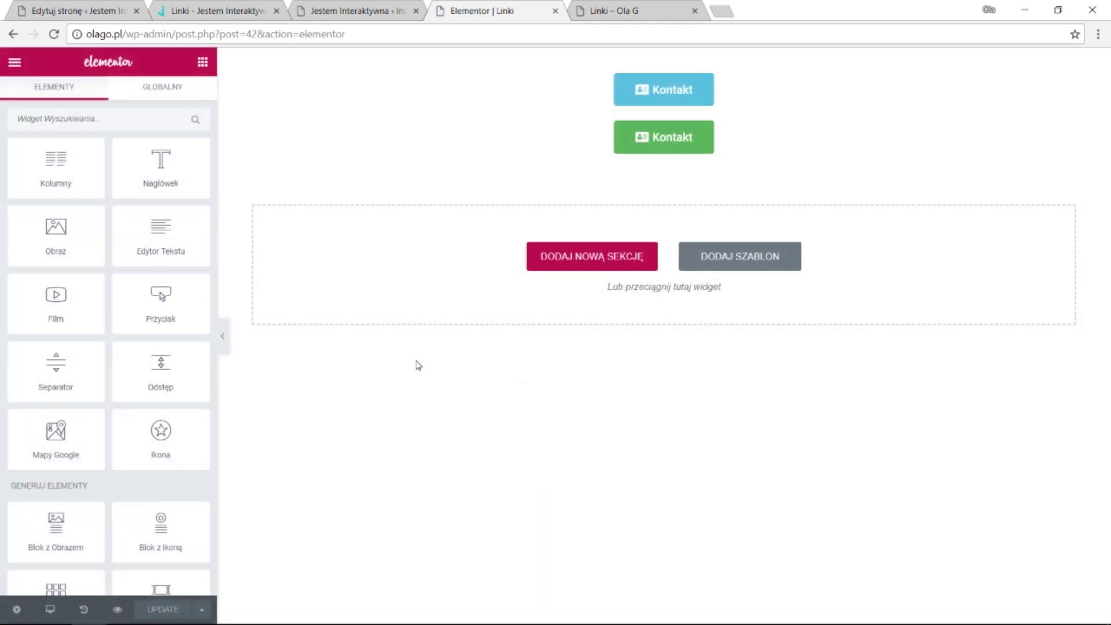
drag(65, 246, 669, 80)
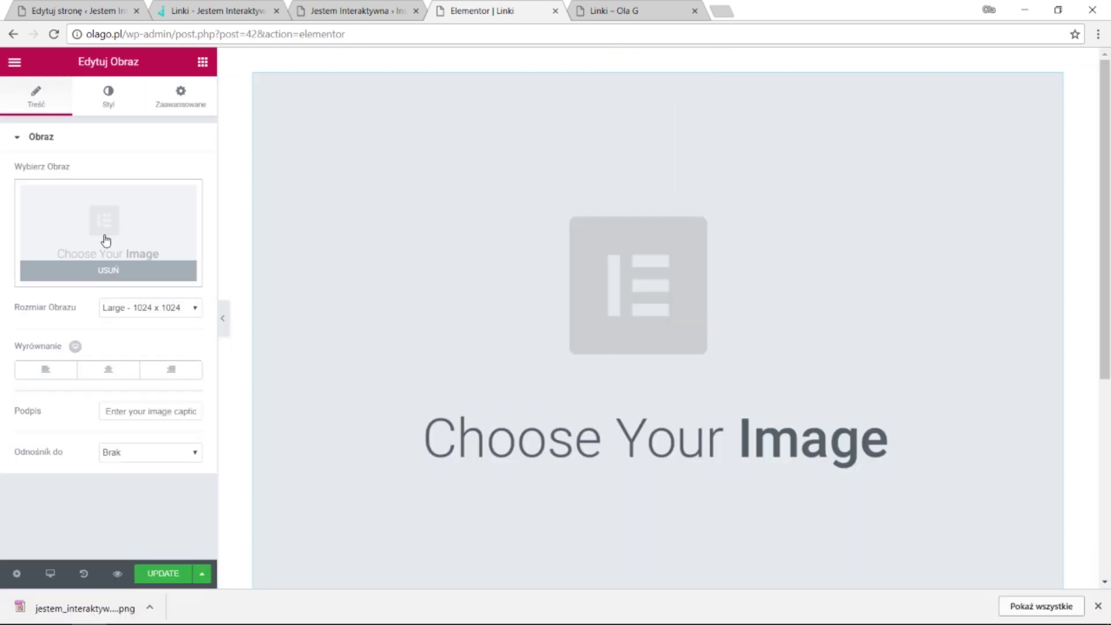
click(103, 240)
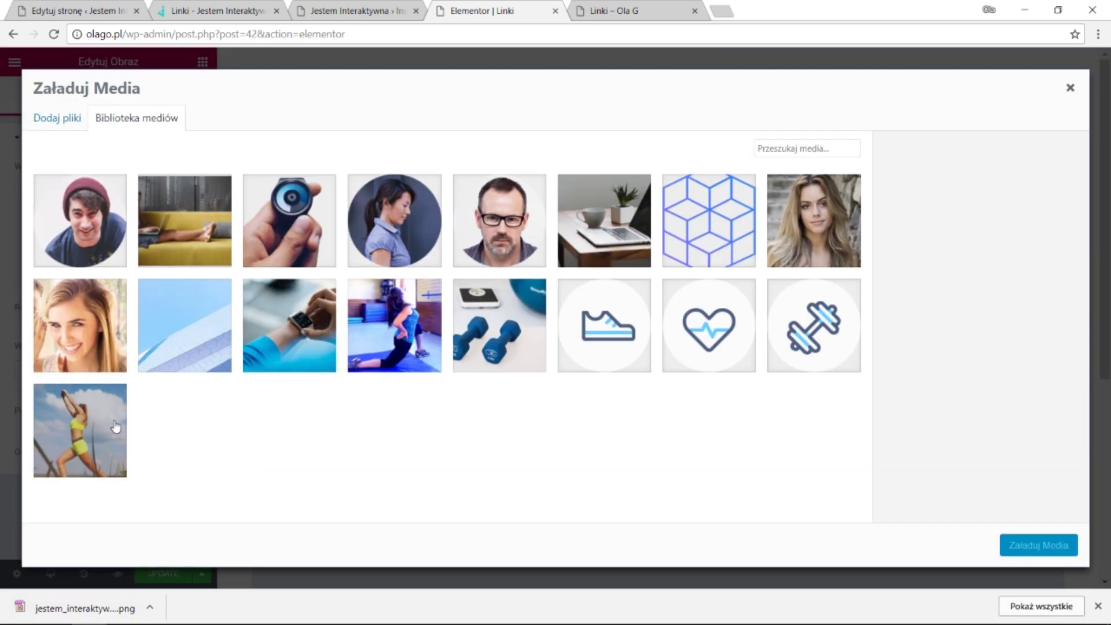
drag(99, 611, 275, 376)
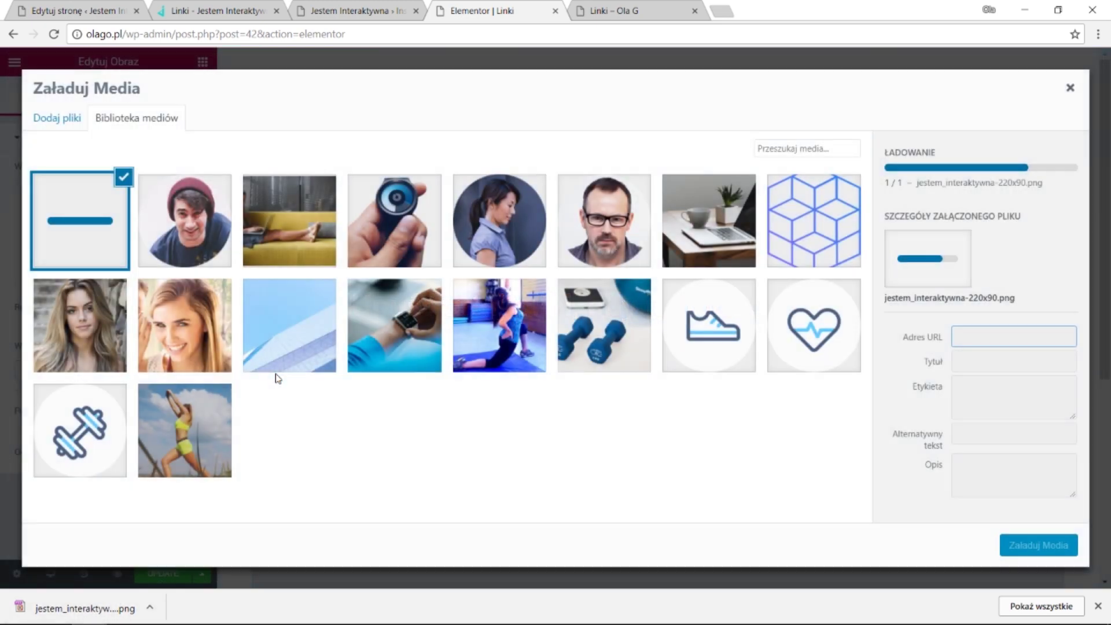
click(1023, 551)
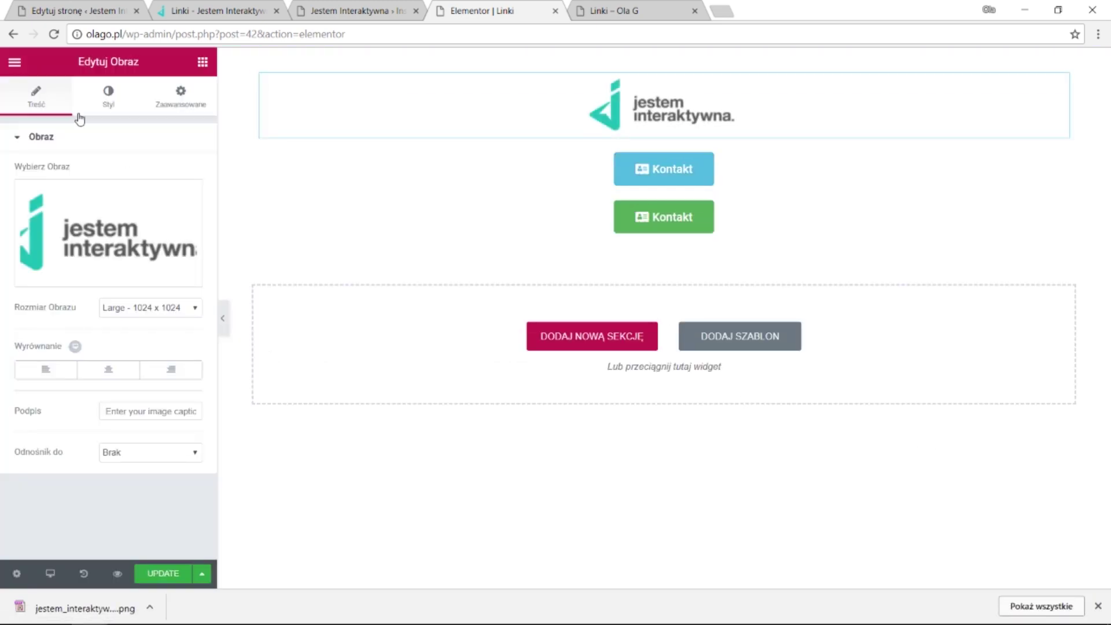
- Update the page in Elementor and reload the live Linki page to check it
click(165, 575)
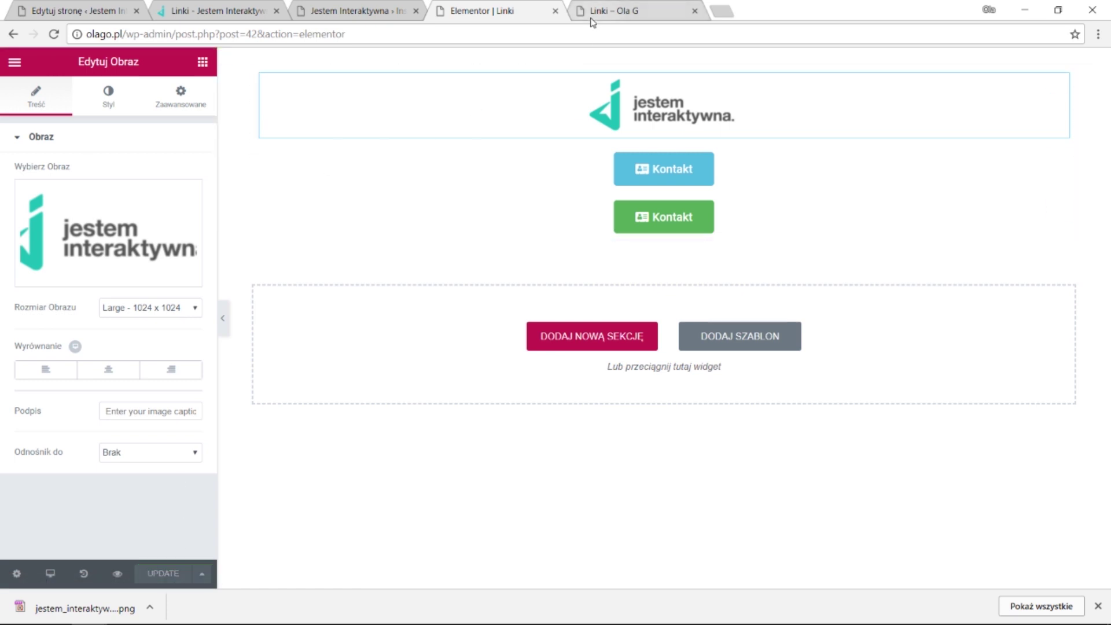
click(599, 11)
click(54, 35)
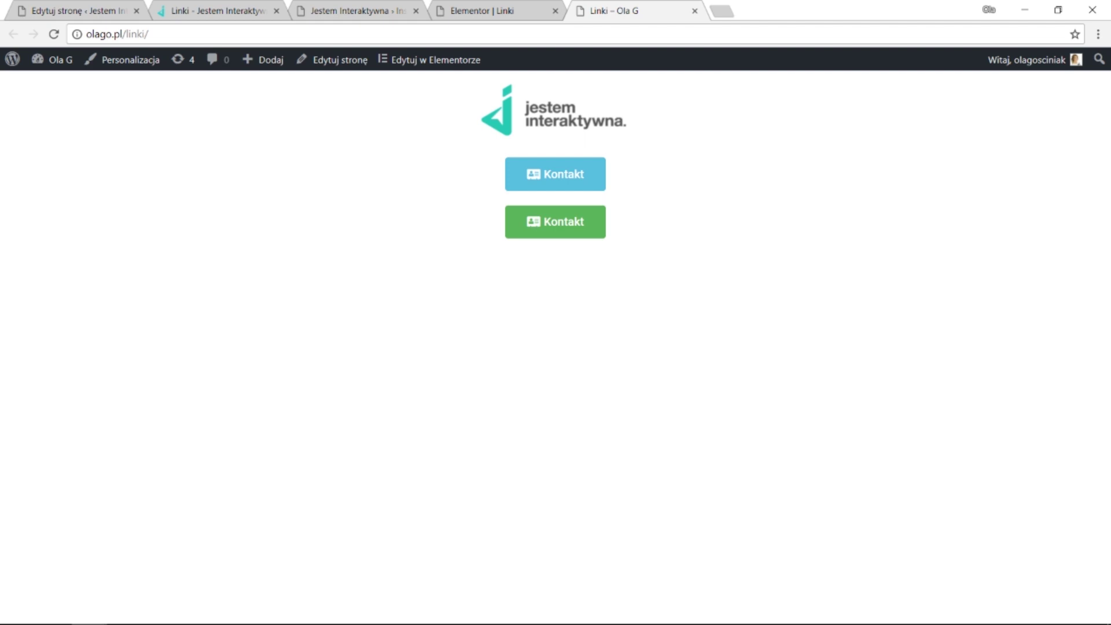
- Select the live page's address and open the blog's Instagram profile in a new tab
click(155, 35)
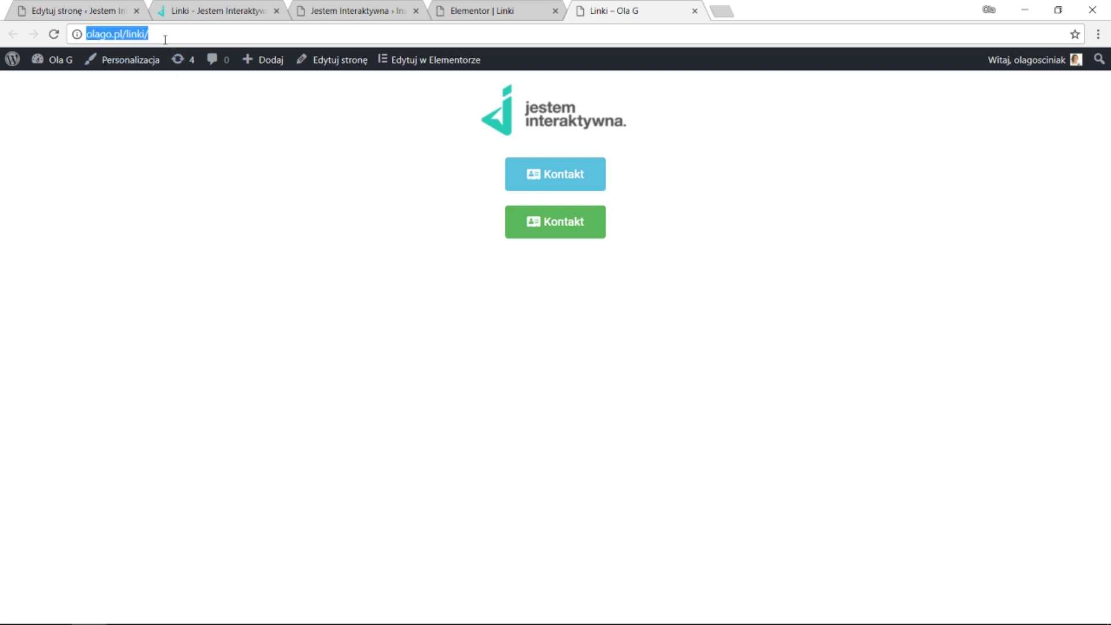
click(728, 16)
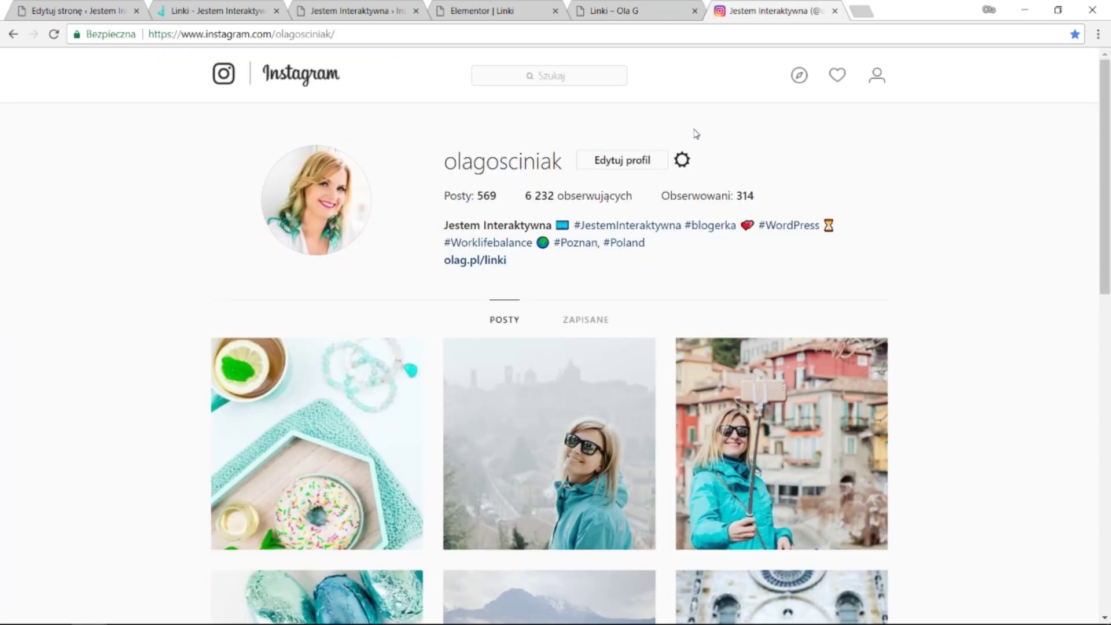